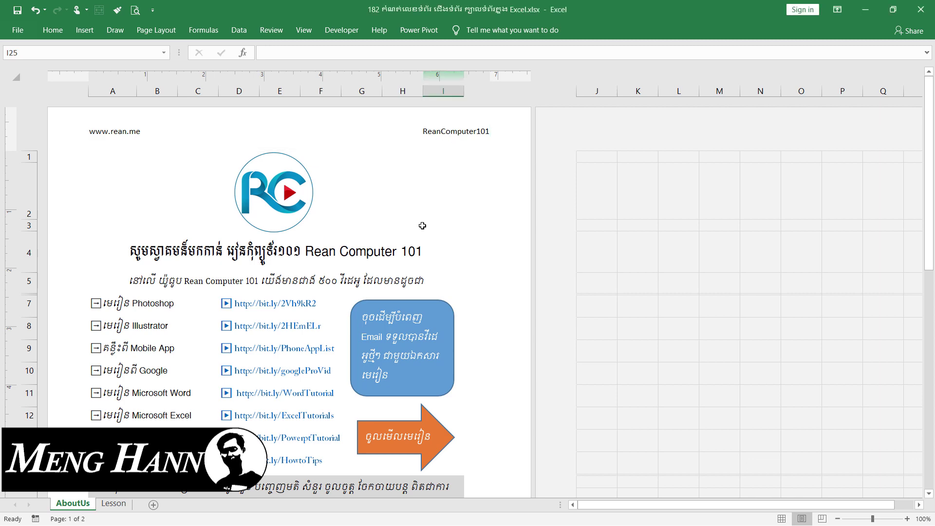
- Scroll through the page layout to review the sheet's header and footer
scroll(423, 225, "down", 5)
scroll(423, 225, "up", 5)
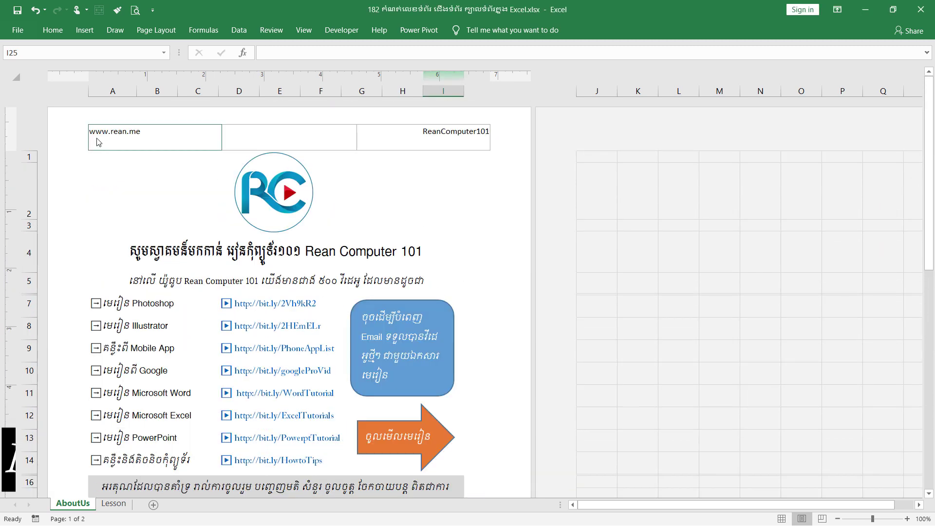
scroll(453, 197, "down", 5)
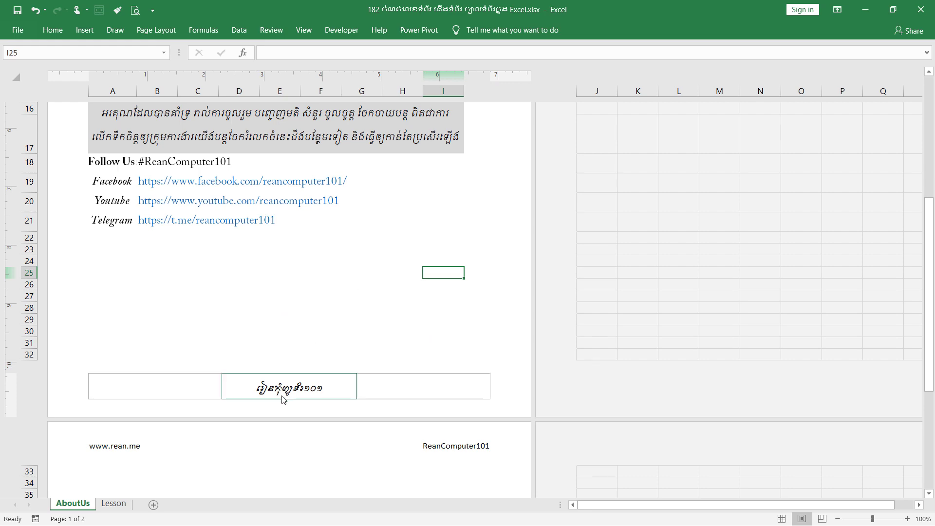
scroll(463, 380, "down", 4)
scroll(444, 336, "down", 1)
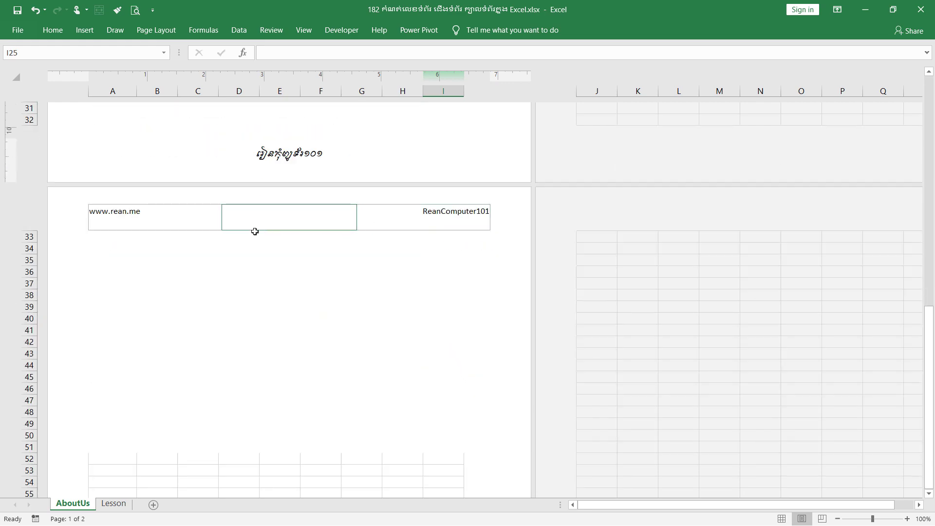
scroll(236, 260, "up", 6)
scroll(237, 260, "up", 1)
scroll(236, 260, "up", 1)
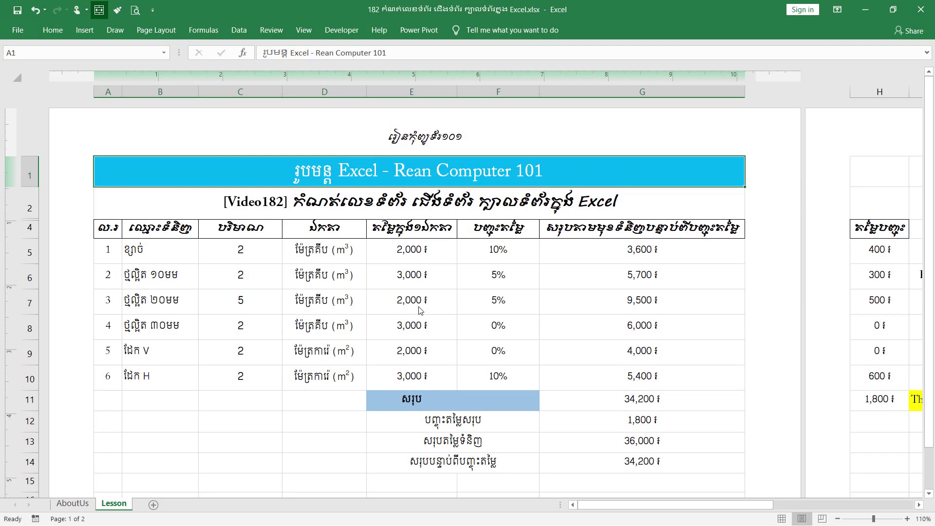
- Scroll the Lesson page layout and select the Video182 title cell, then cell D5
scroll(421, 304, "down", 1)
scroll(421, 304, "down", 1)
scroll(423, 302, "down", 1)
scroll(423, 303, "up", 4)
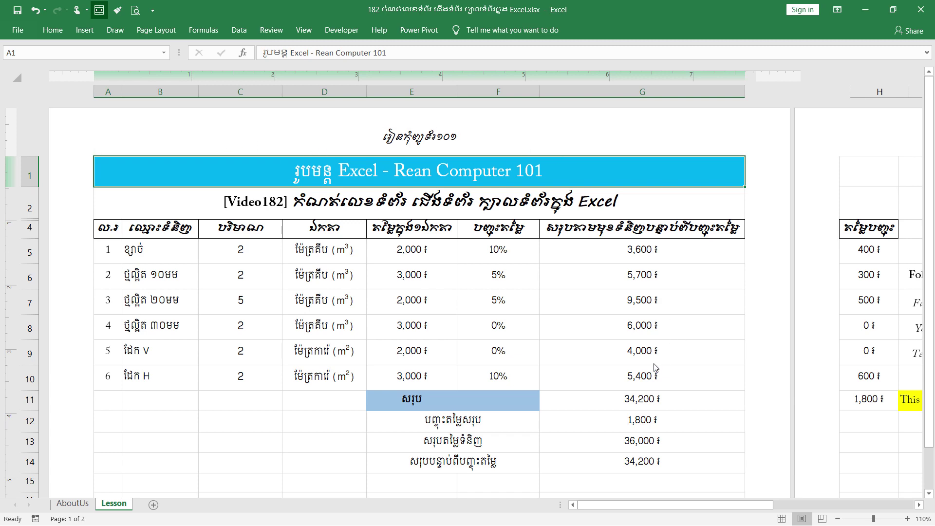
scroll(642, 366, "down", 6)
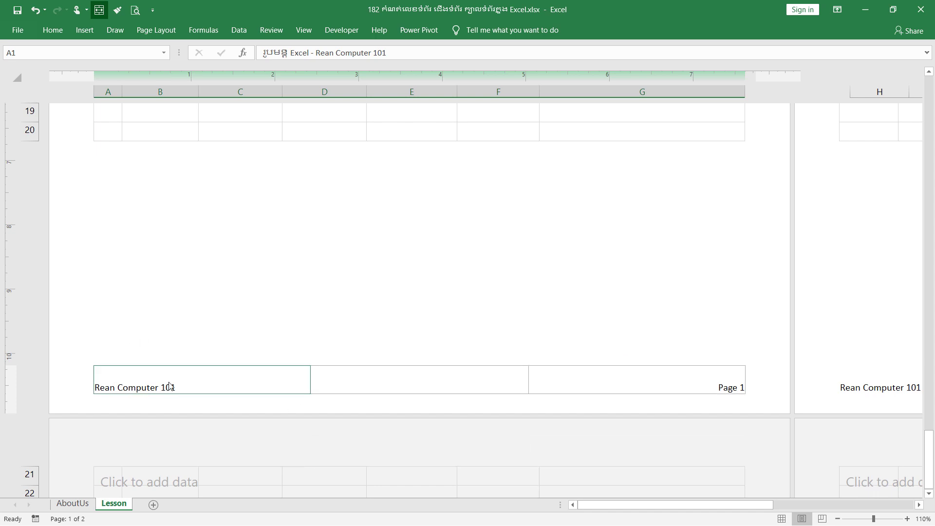
scroll(682, 370, "up", 1)
scroll(633, 317, "up", 5)
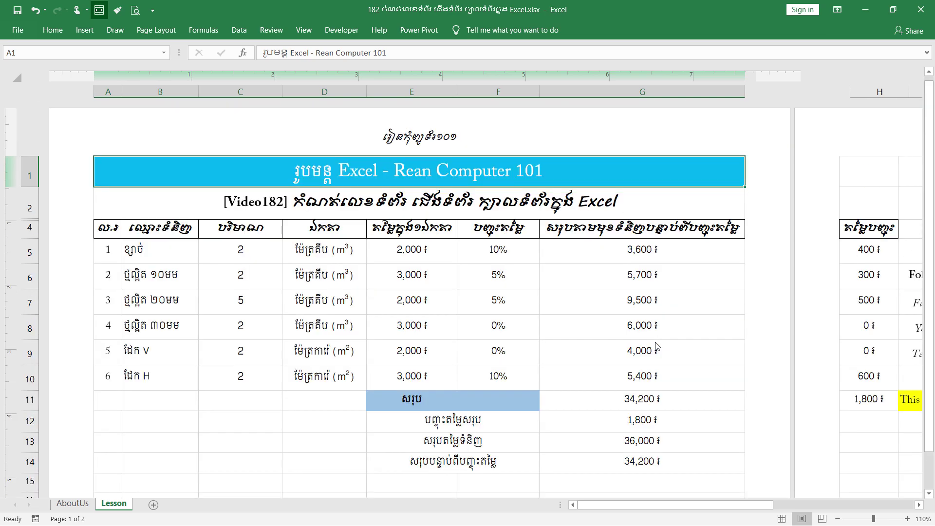
left_click(427, 213)
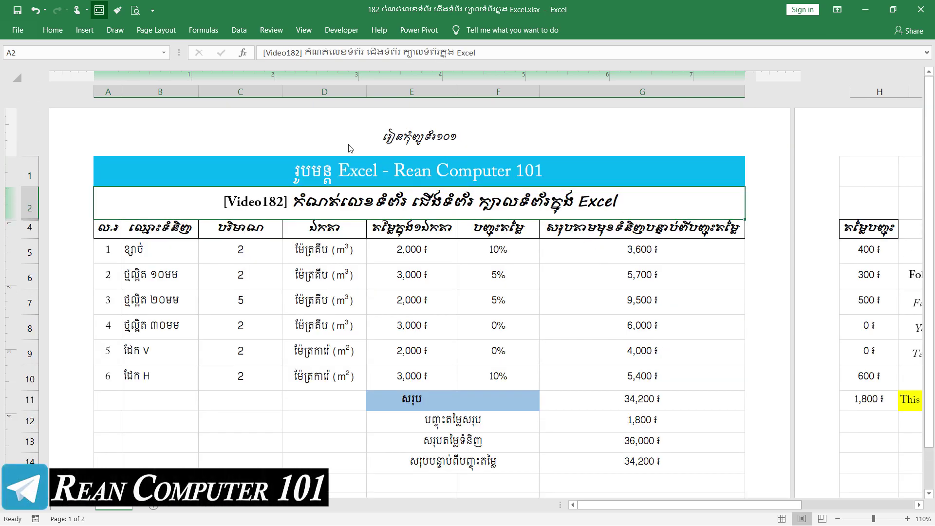
left_click(335, 264)
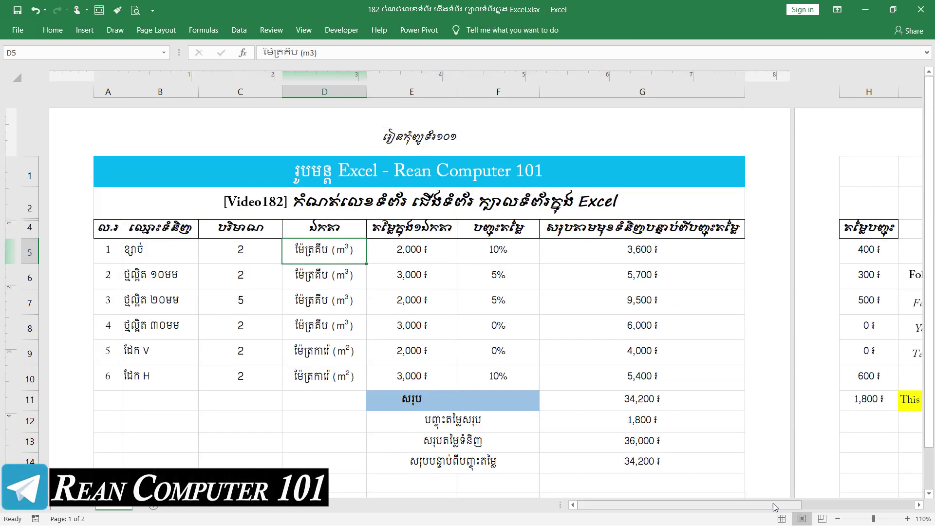
- Switch the Lesson sheet back to Normal view and scroll the grid
left_click(781, 519)
scroll(224, 346, "down", 1)
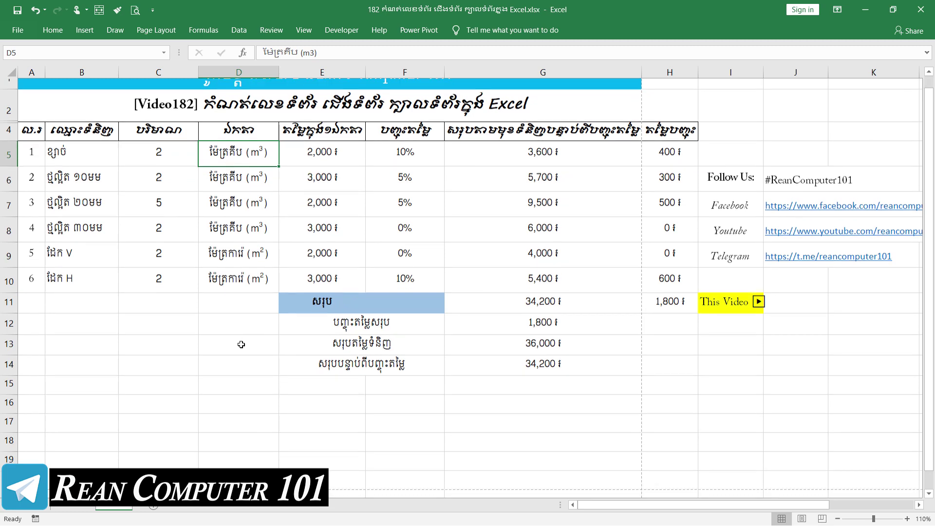
scroll(272, 338, "down", 3)
scroll(556, 294, "up", 4)
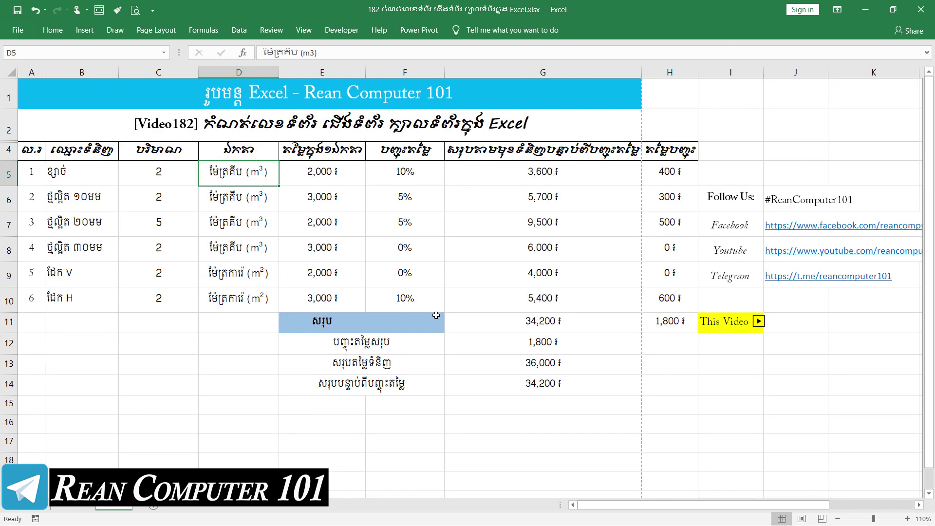
left_click(137, 10)
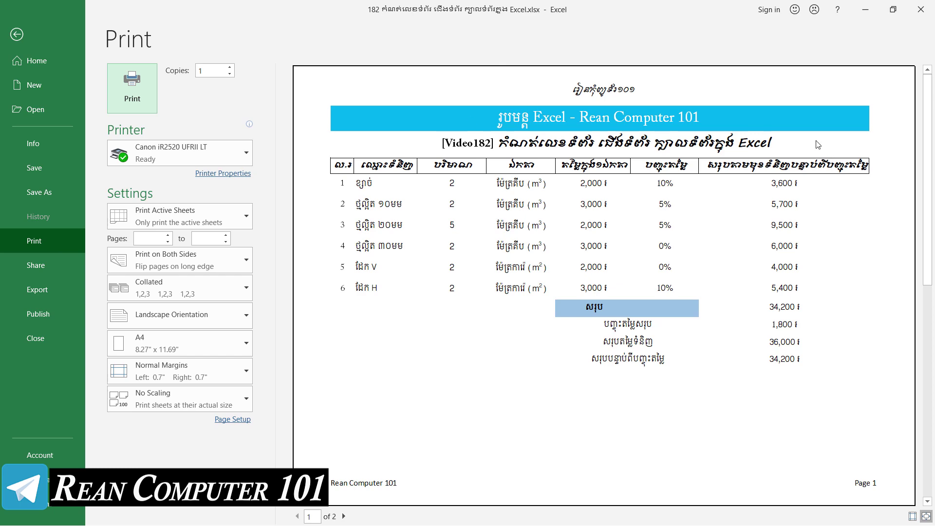
left_click(18, 35)
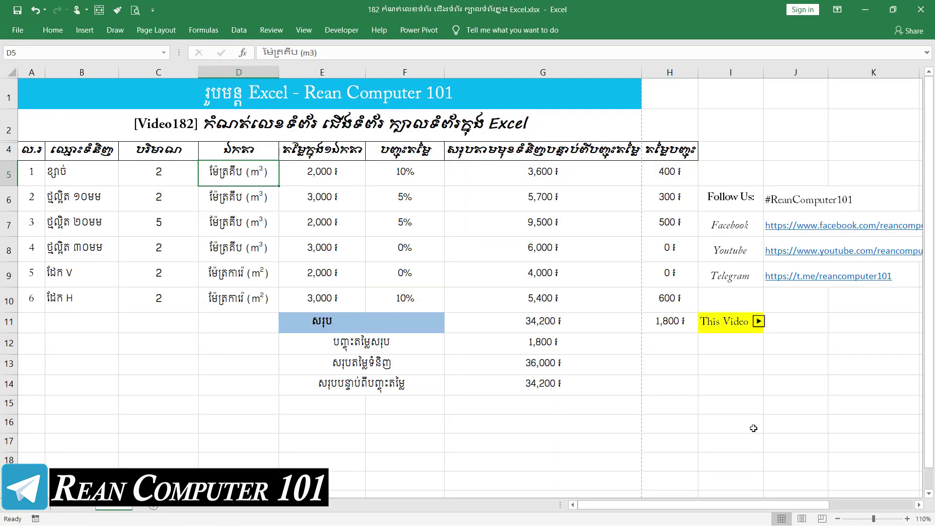
- Open the Lesson sheet's page header for editing via Insert > Header & Footer
left_click(53, 31)
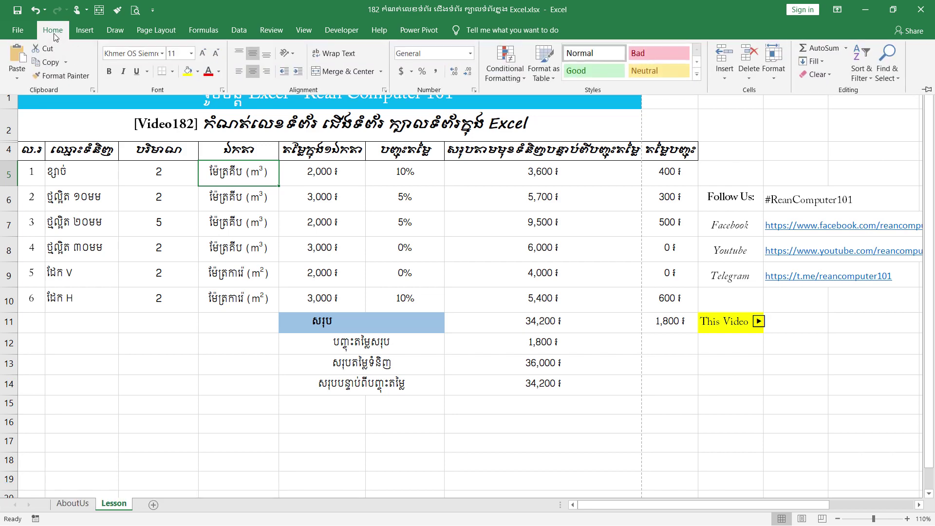
left_click(85, 31)
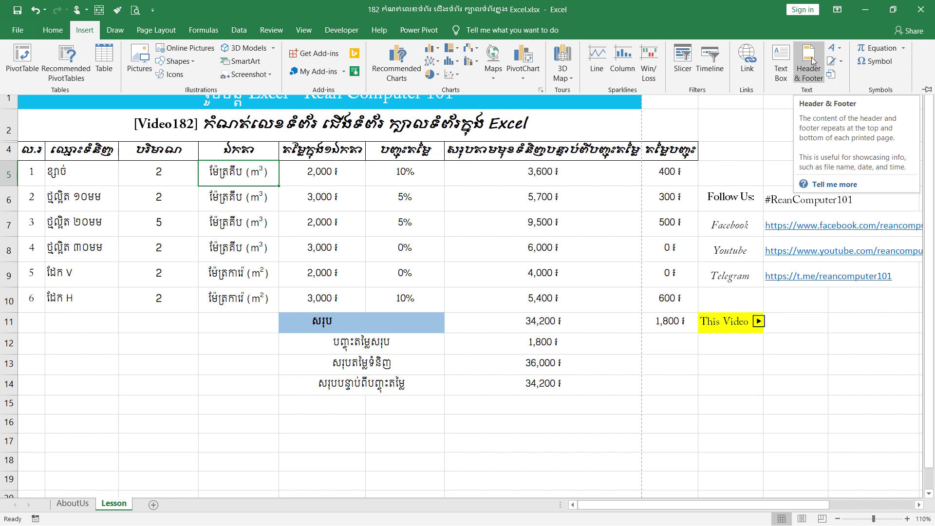
left_click(812, 74)
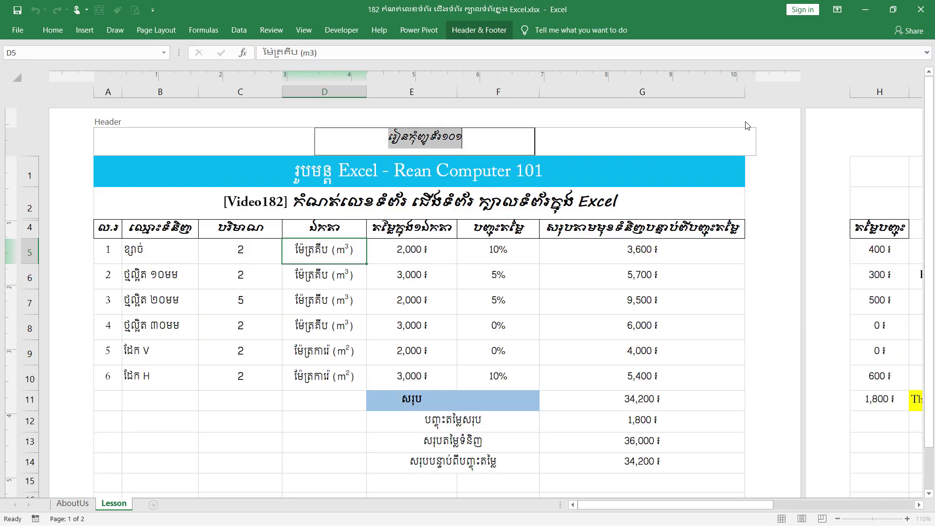
- Keep the ribbon expanded, select cell G8, and scroll down to the footer
double_click(479, 30)
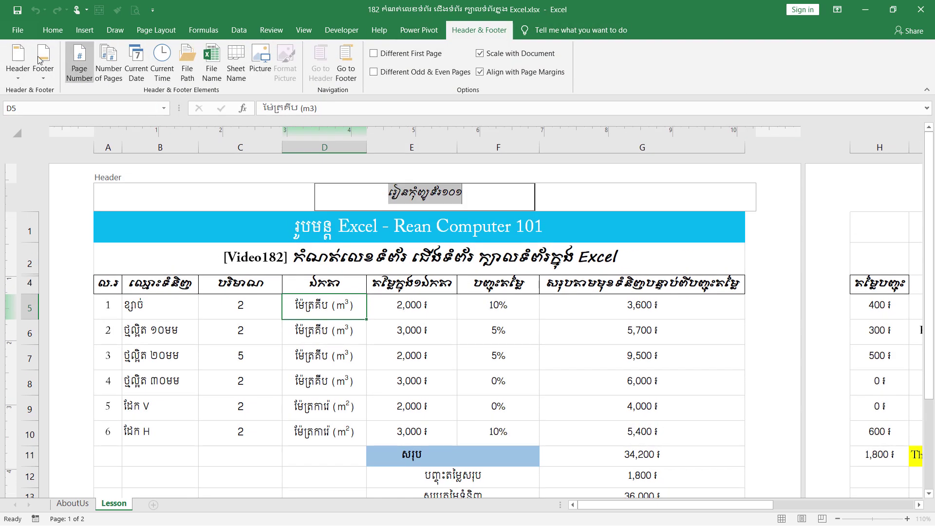
left_click(600, 388)
scroll(600, 385, "down", 3)
scroll(577, 369, "down", 1)
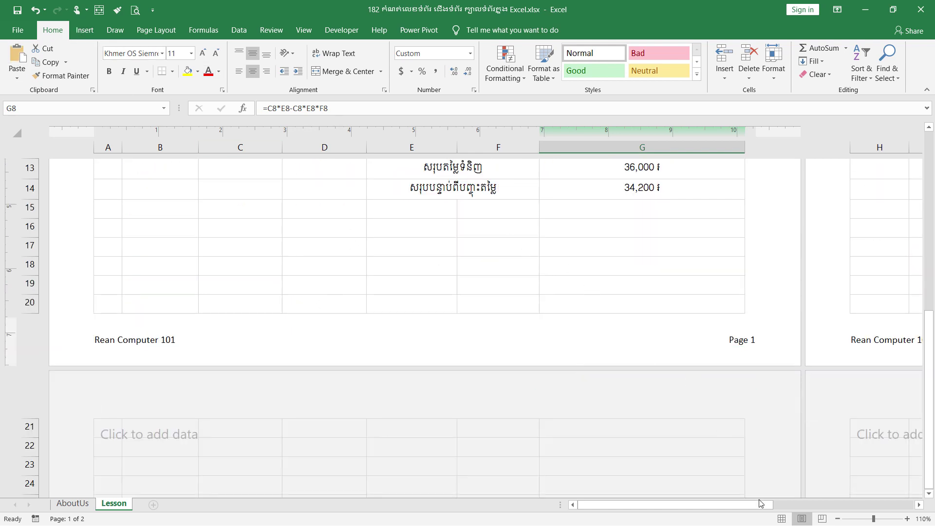
left_click(782, 519)
scroll(400, 307, "up", 3)
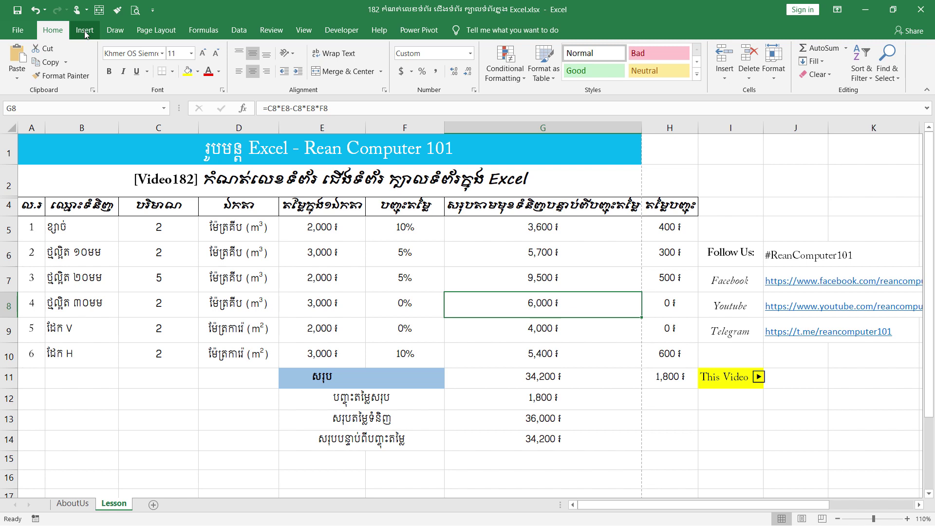
left_click(803, 519)
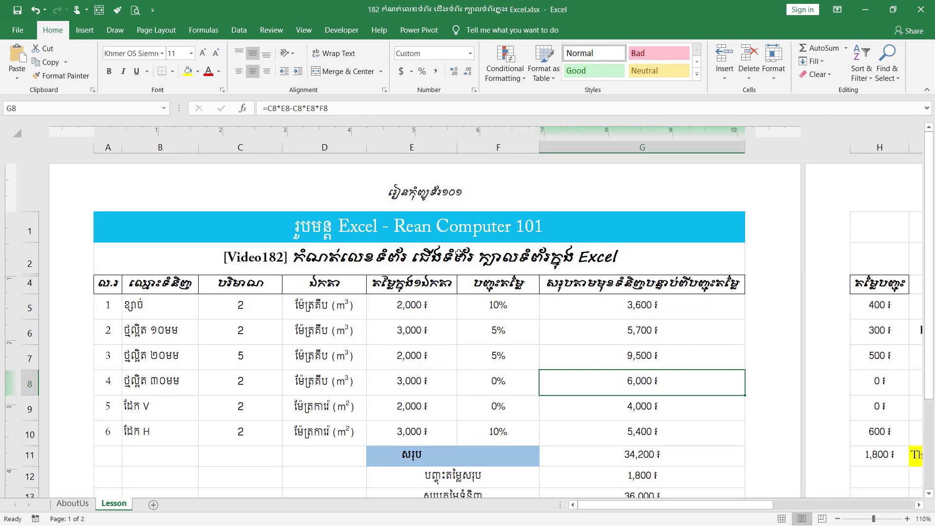
scroll(397, 376, "down", 2)
scroll(429, 366, "down", 6)
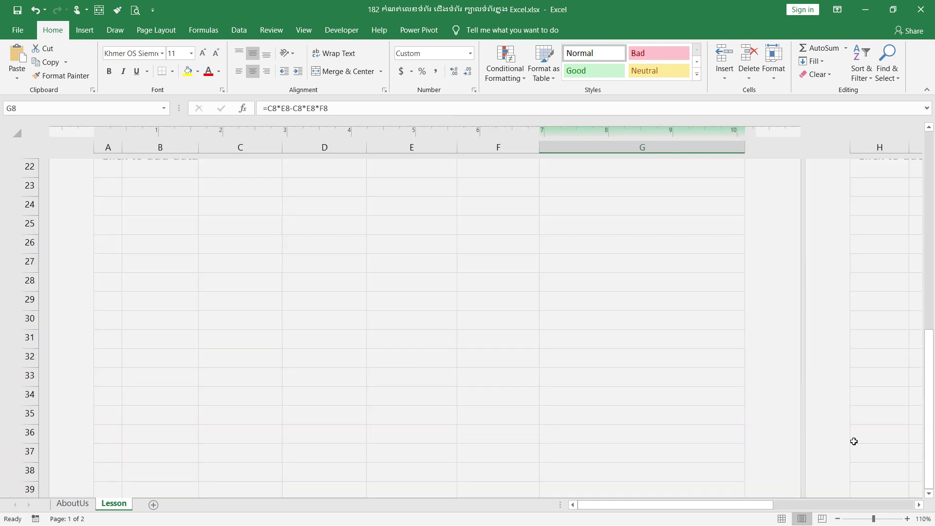
scroll(854, 440, "up", 5)
scroll(500, 412, "up", 3)
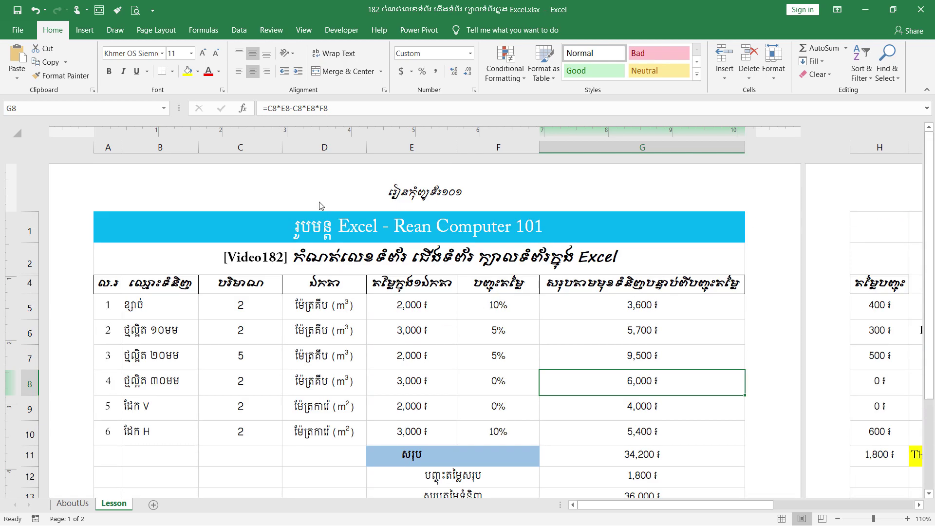
- Move the Khmer title from the centre header section into the left section
left_click(726, 205)
left_click(397, 197)
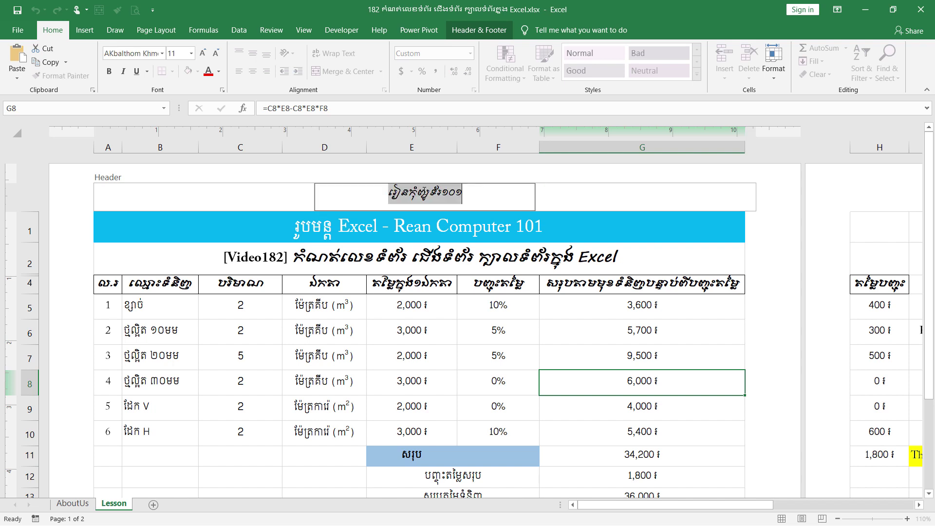
left_click(259, 193)
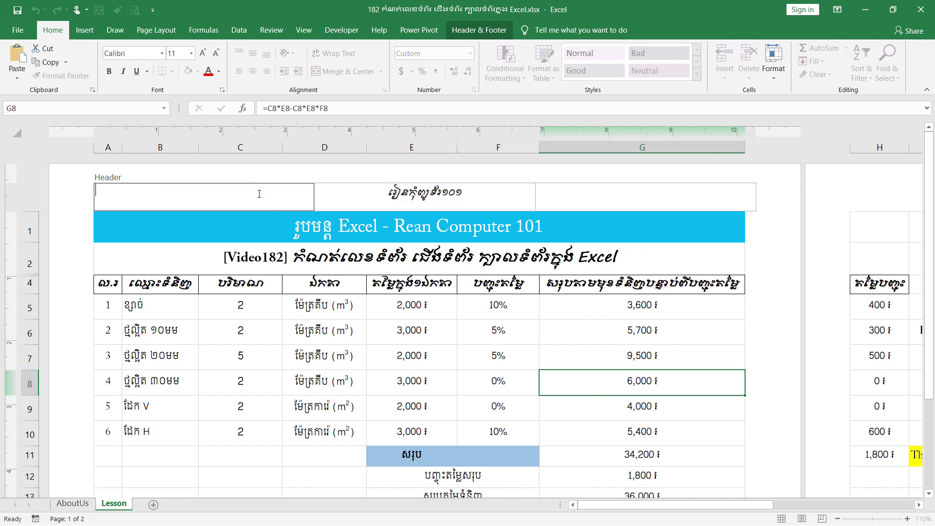
left_click(639, 205)
left_click(469, 200)
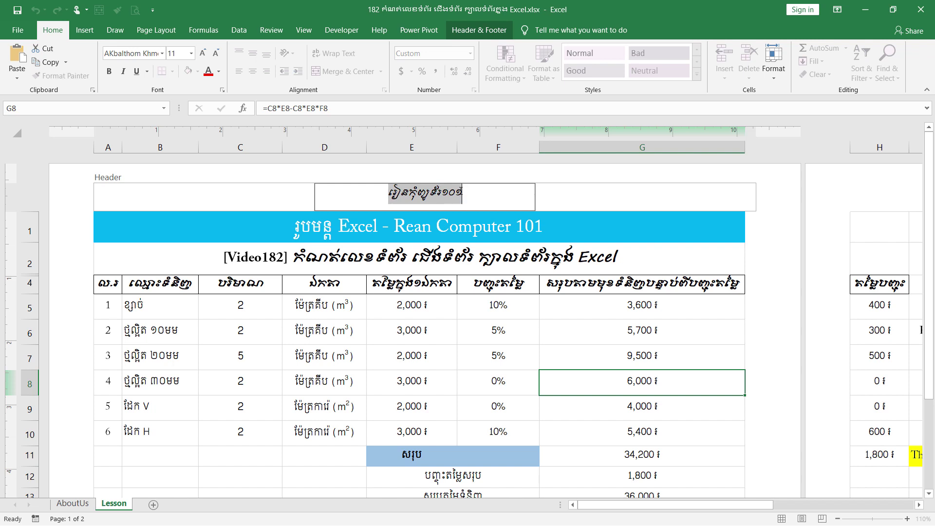
double_click(404, 194)
key("Delete")
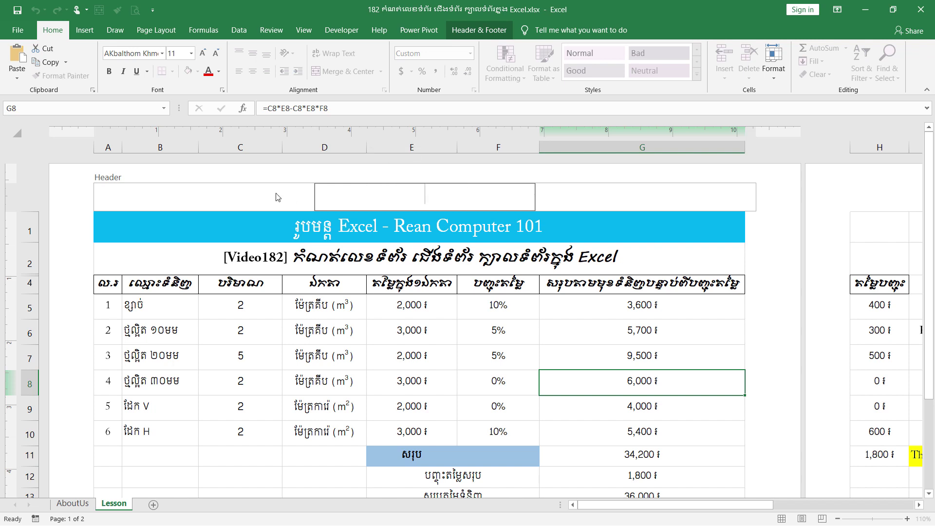
left_click(272, 189)
type("រៀនកុំព្យូទ័រ១០១")
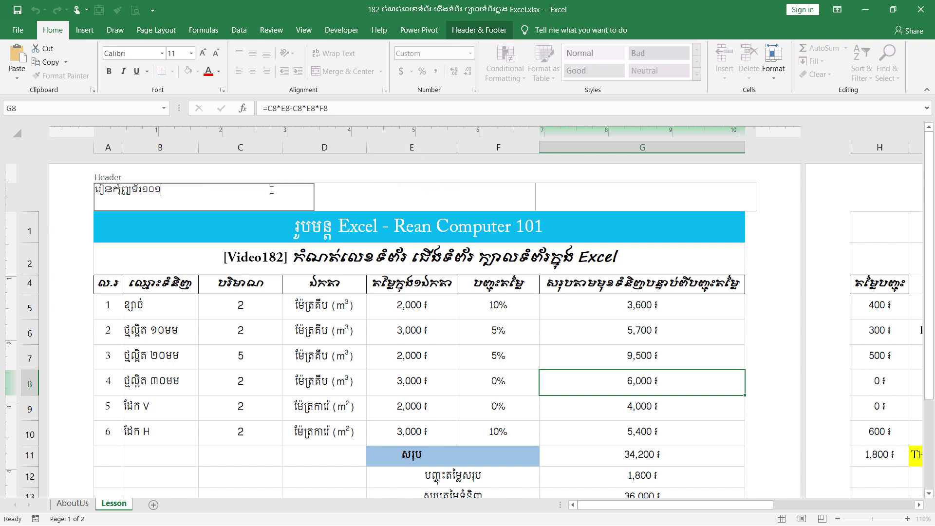
left_click(299, 402)
- Reopen the left header section and select its entire Khmer text
left_click(169, 198)
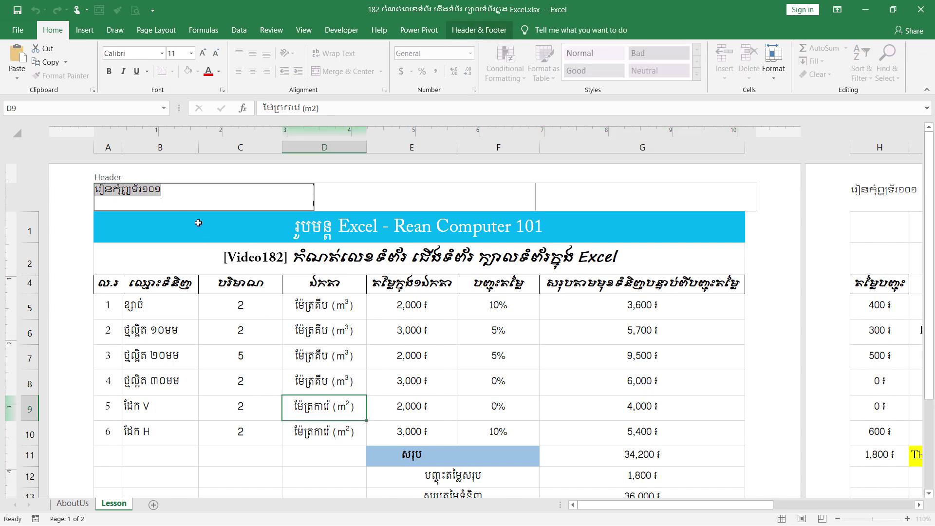
left_click(336, 391)
left_click(170, 188)
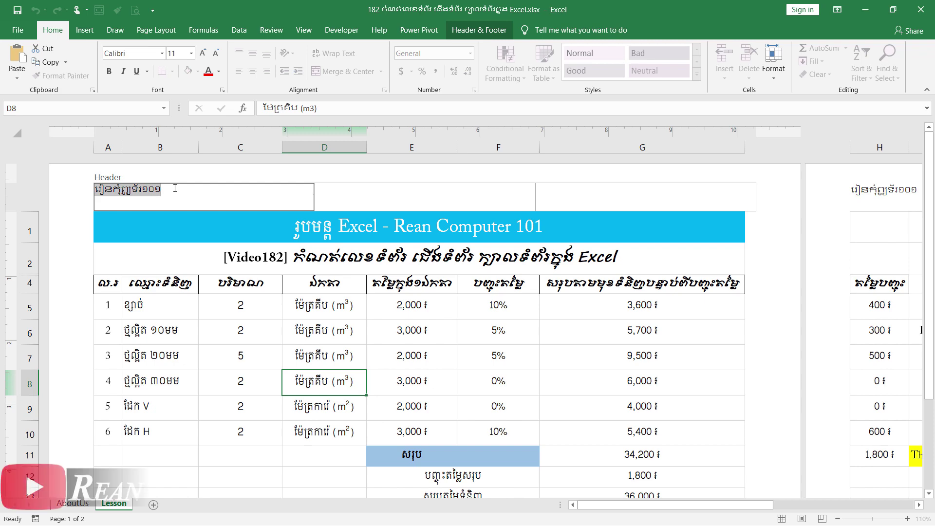
key("End")
left_click_drag(159, 189, 95, 189)
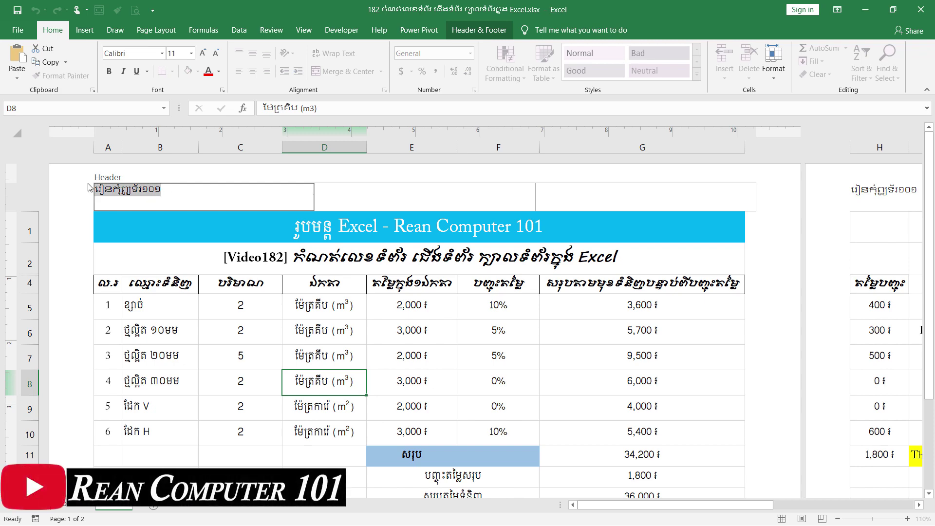
- Apply an AKbalthom Khmer font to the selected header title
left_click(163, 53)
scroll(177, 258, "down", 5)
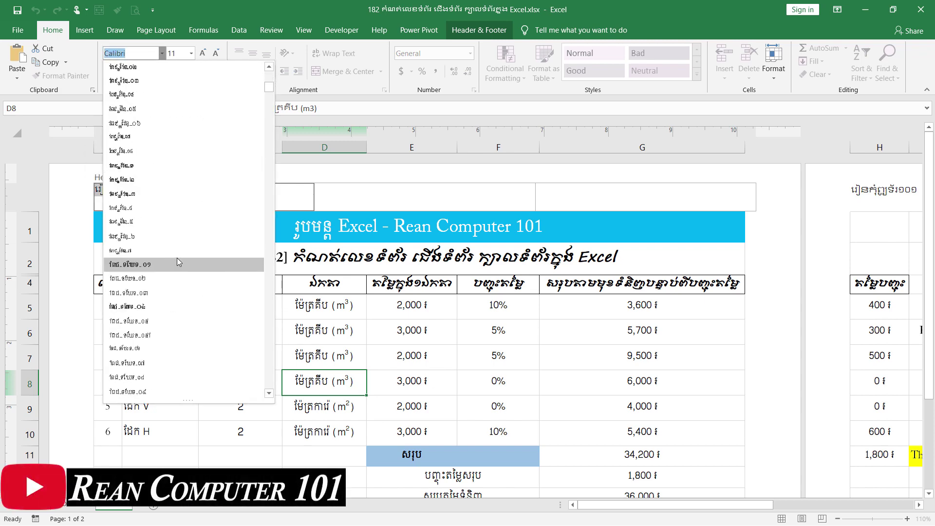
scroll(184, 266, "down", 3)
scroll(184, 263, "down", 5)
scroll(187, 239, "down", 5)
scroll(191, 209, "down", 3)
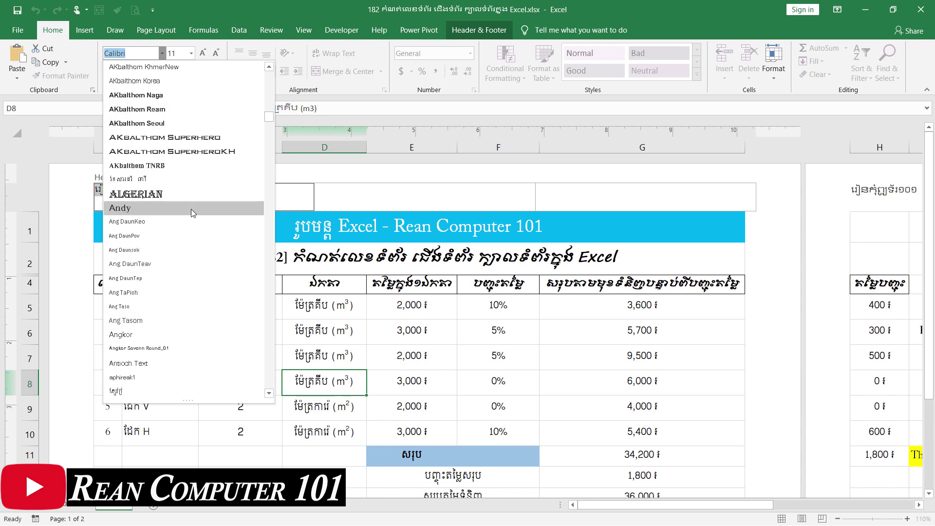
scroll(196, 258, "down", 5)
scroll(196, 258, "down", 5)
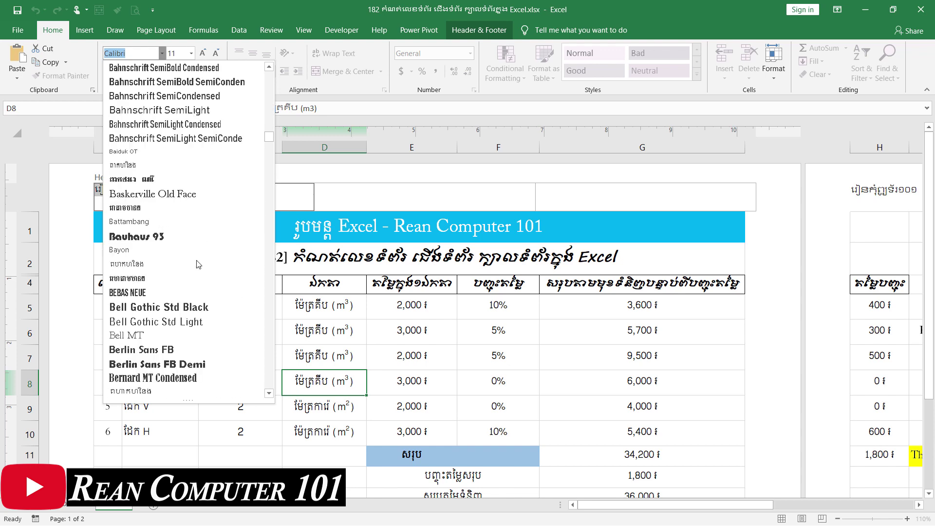
scroll(196, 260, "up", 5)
scroll(198, 259, "up", 5)
scroll(195, 244, "up", 5)
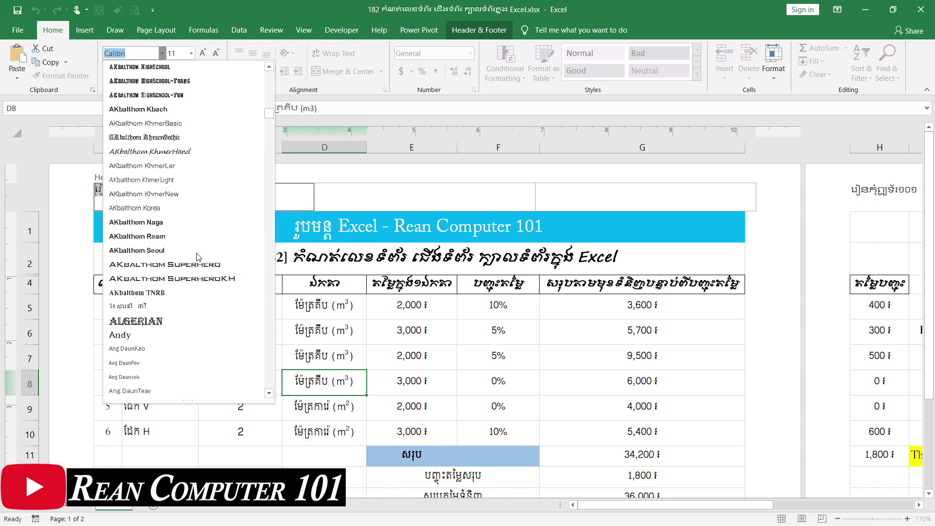
scroll(166, 205, "up", 1)
left_click(167, 153)
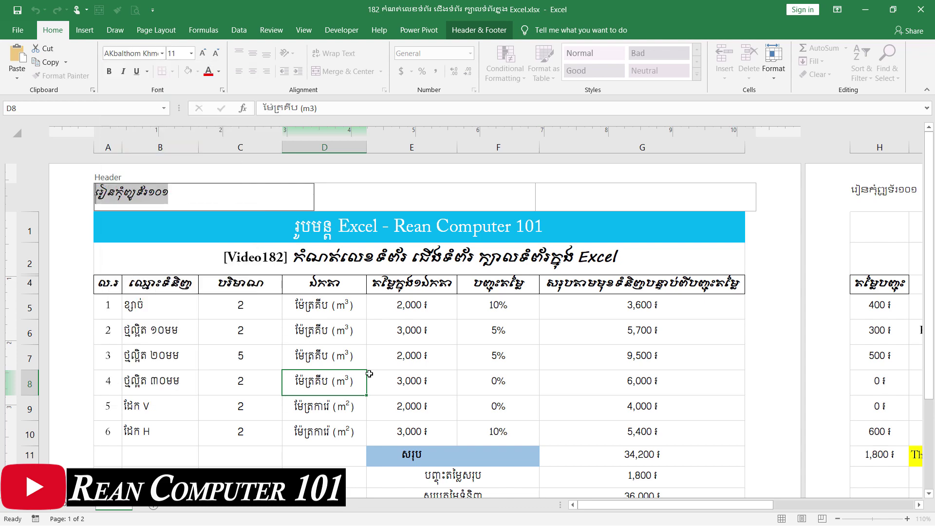
- Exit header editing and review the header and footer on the page
left_click(429, 379)
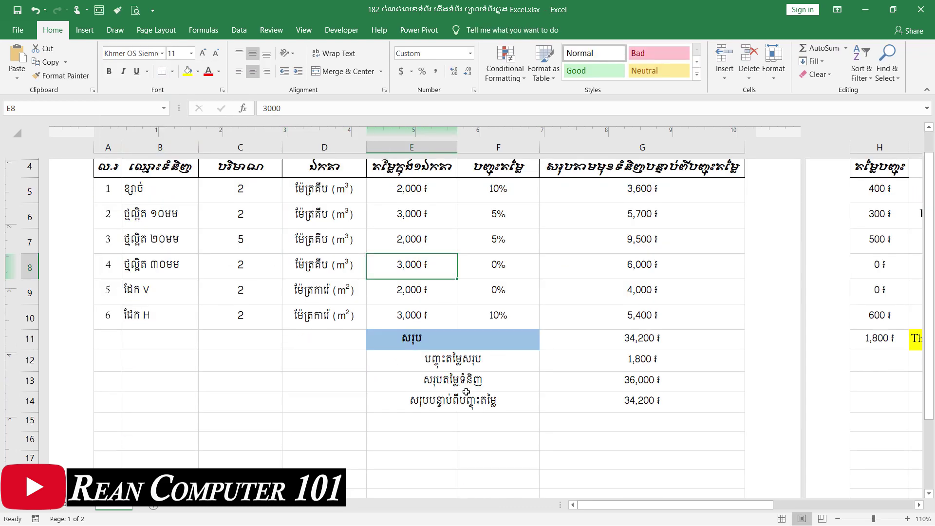
scroll(370, 272, "down", 2)
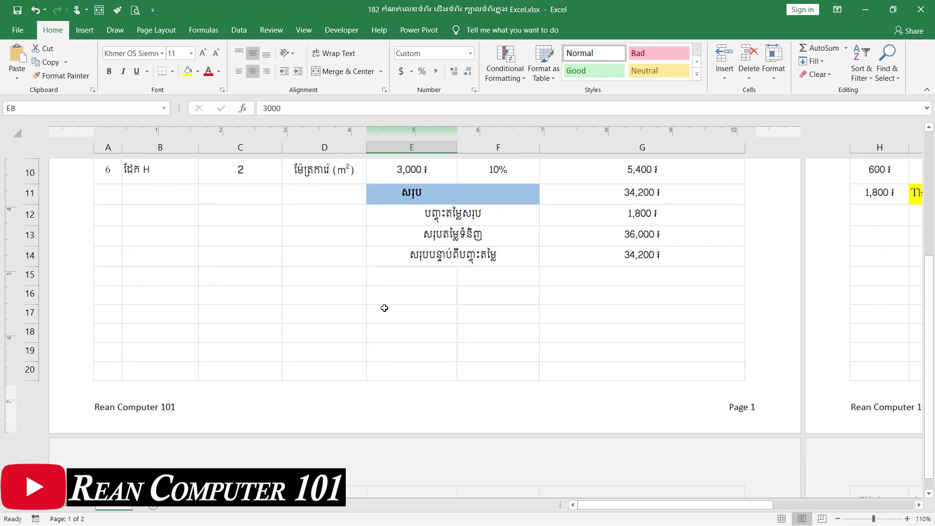
scroll(617, 307, "down", 1)
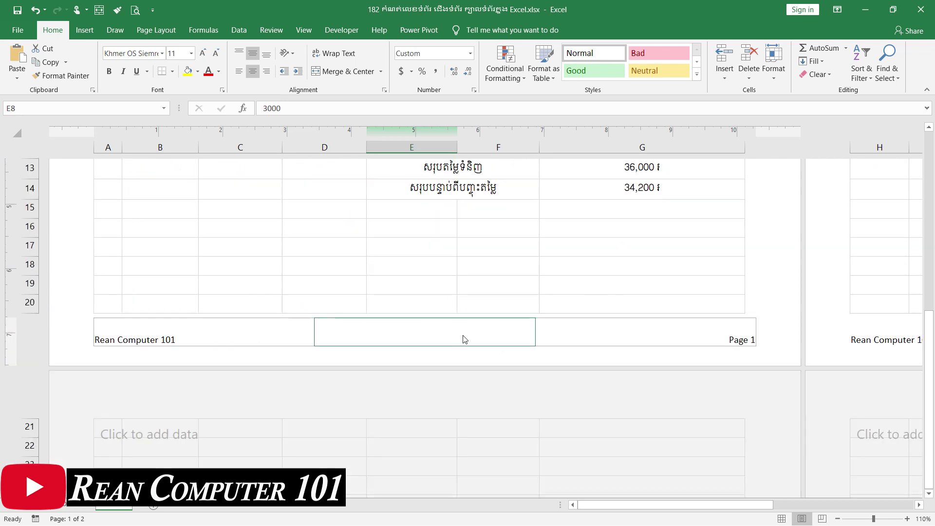
scroll(613, 354, "up", 5)
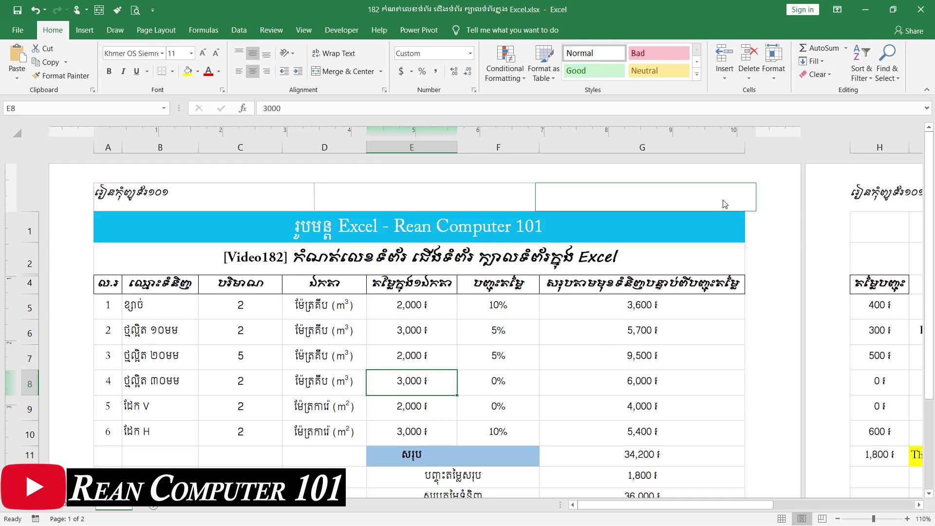
left_click(387, 204)
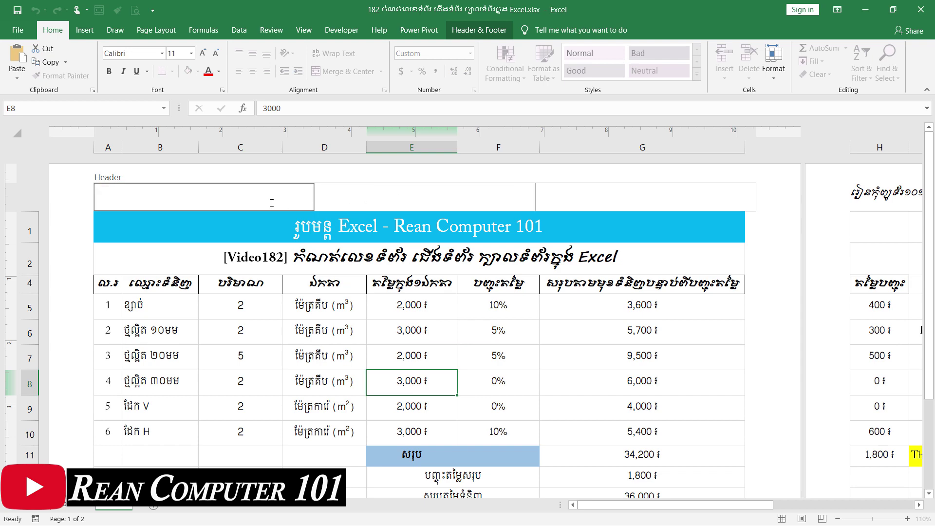
left_click(390, 399)
- Delete the Page &[Page] entry from the right footer section
scroll(390, 400, "down", 5)
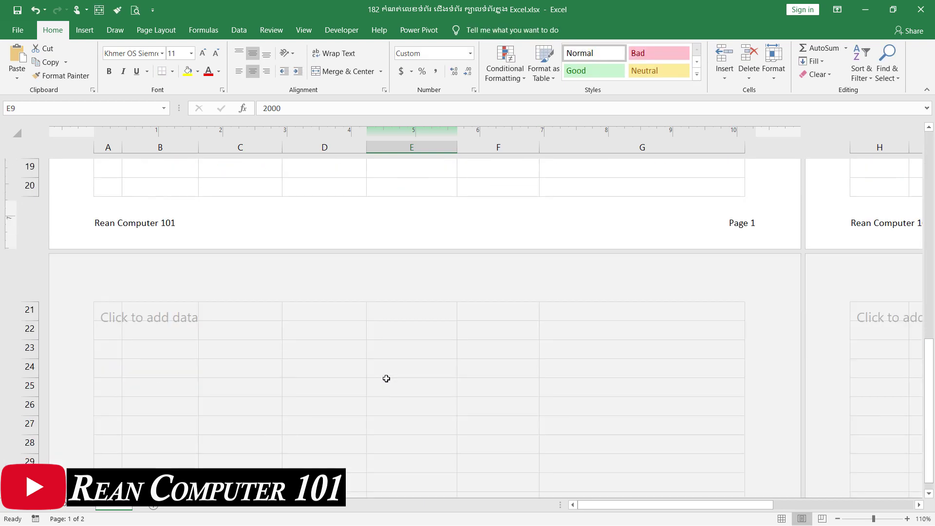
scroll(384, 378, "up", 1)
left_click(221, 282)
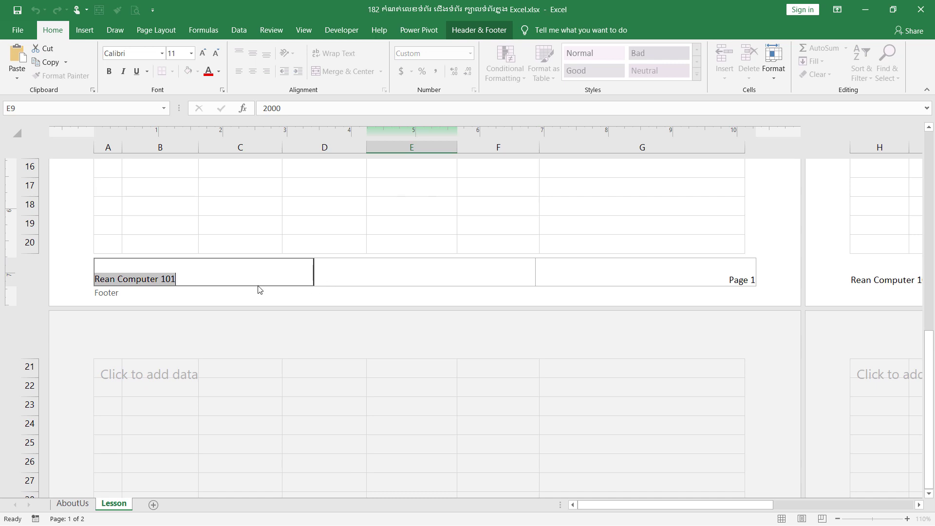
left_click(372, 273)
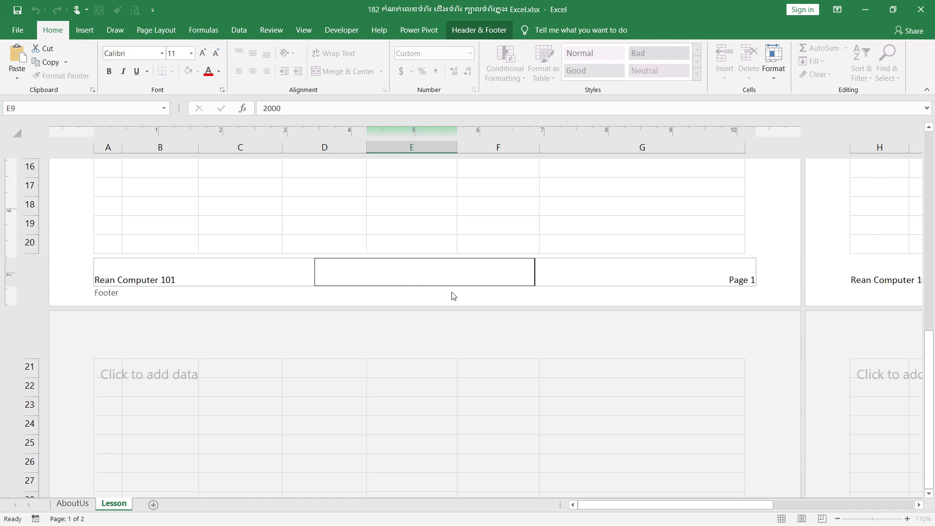
left_click(704, 283)
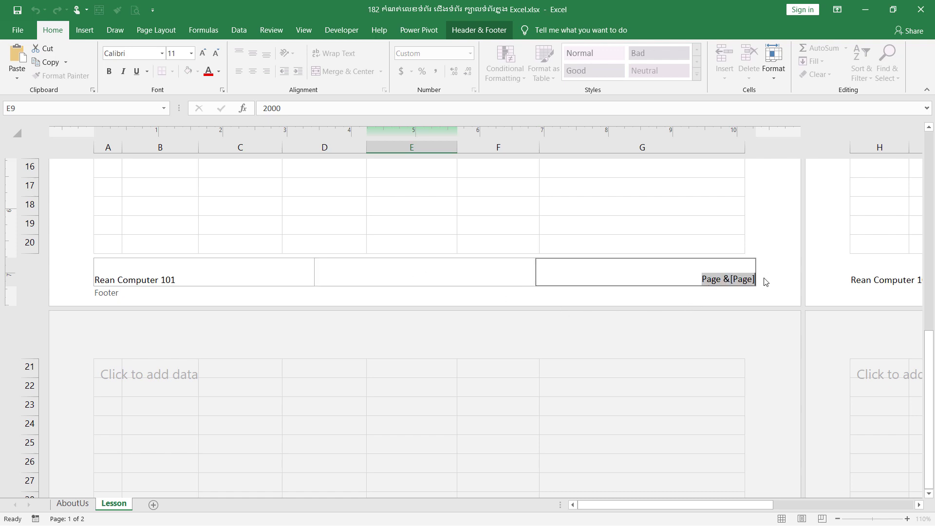
key("Delete")
left_click(774, 277)
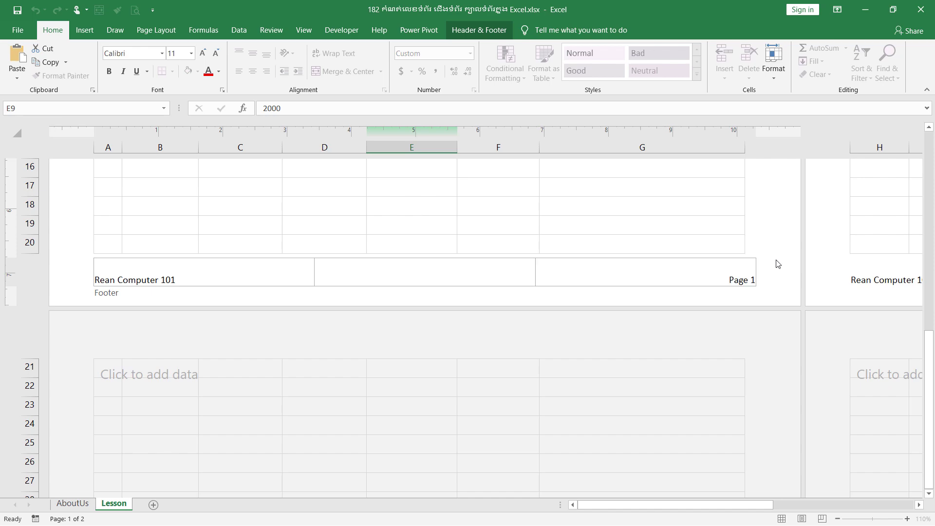
- Check the right header section, then open the right footer section for editing
scroll(772, 268, "up", 1)
scroll(772, 268, "up", 4)
left_click(717, 192)
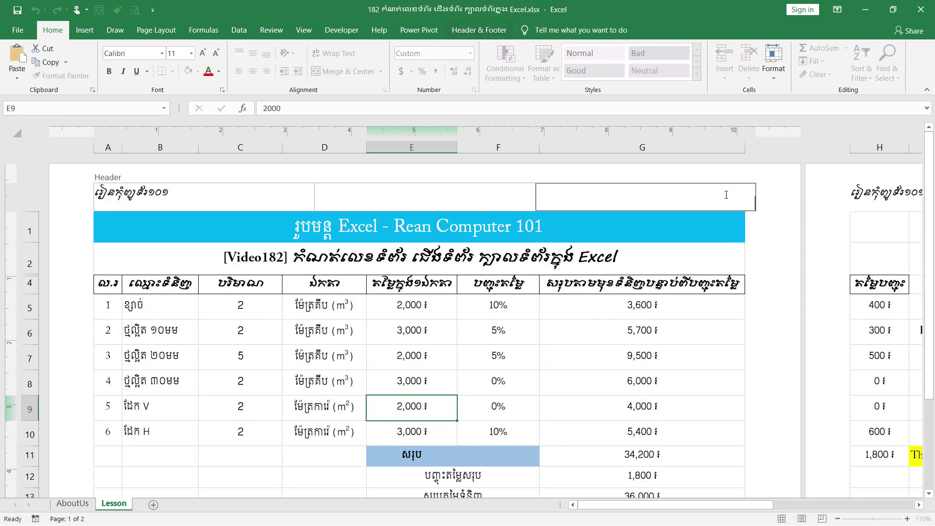
left_click(762, 284)
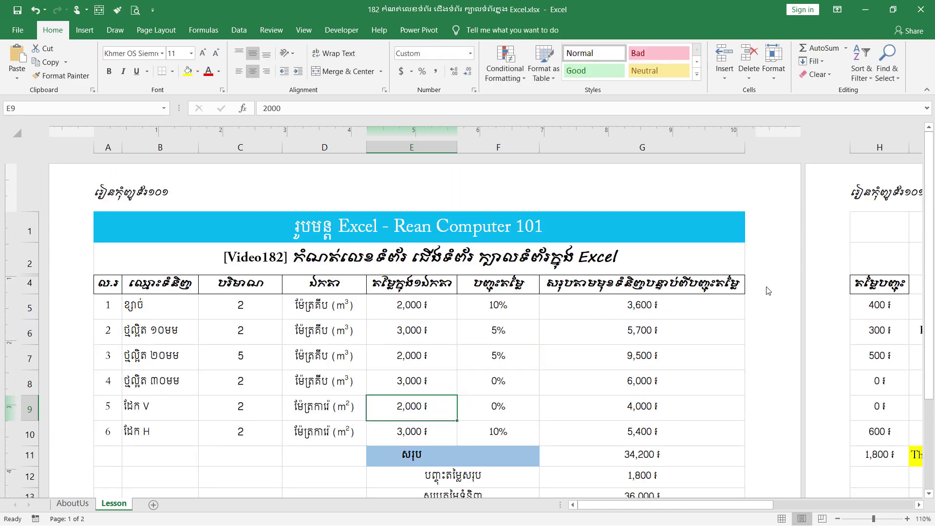
scroll(767, 291, "down", 5)
scroll(767, 291, "down", 2)
scroll(769, 289, "up", 4)
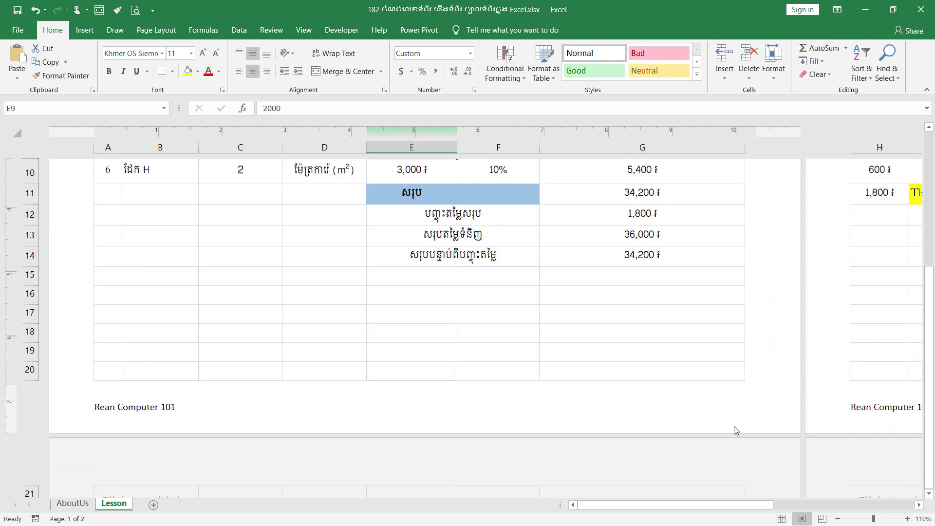
left_click(743, 399)
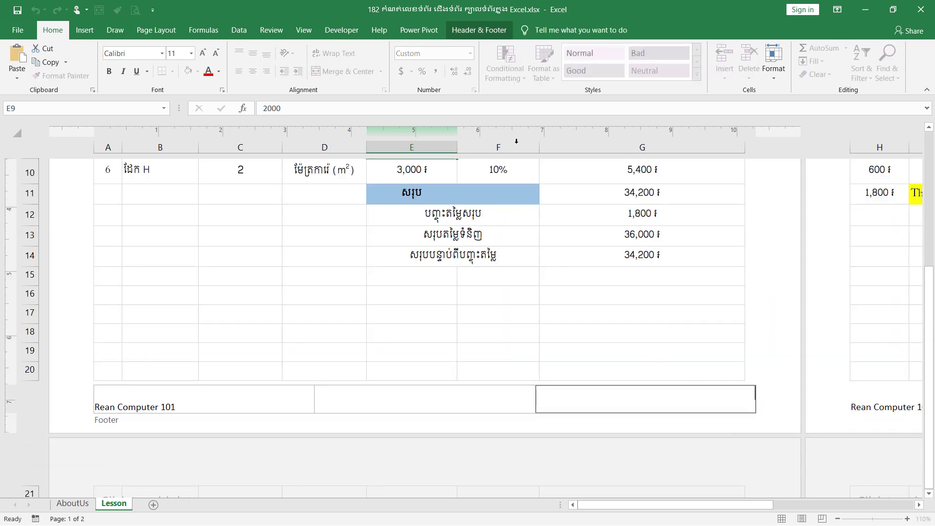
- Insert the &[Page] page-number field in the right footer and preview it on the second page
left_click(487, 34)
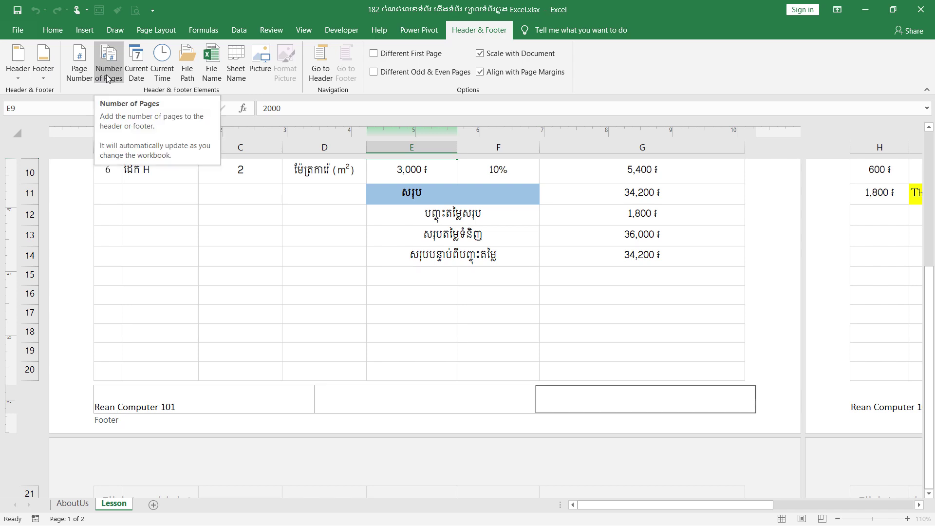
left_click(76, 76)
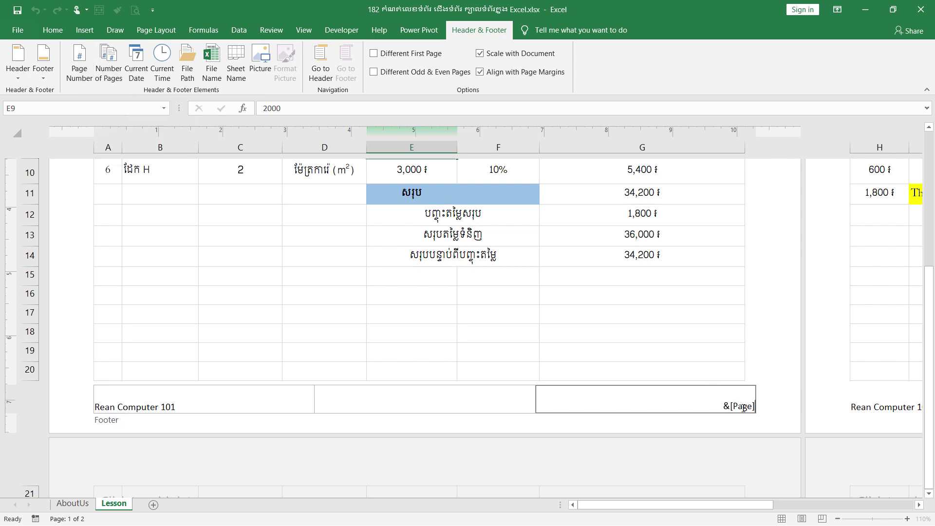
left_click(772, 402)
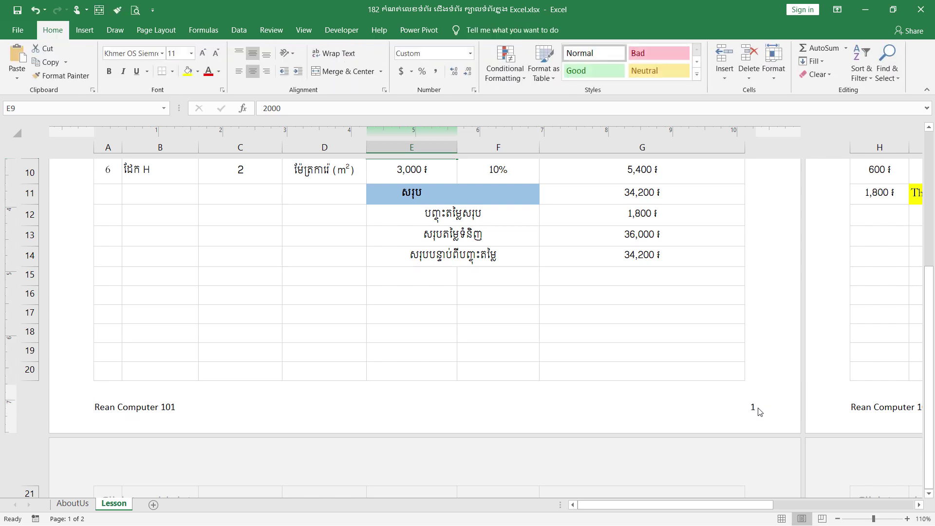
left_click_drag(730, 504, 736, 510)
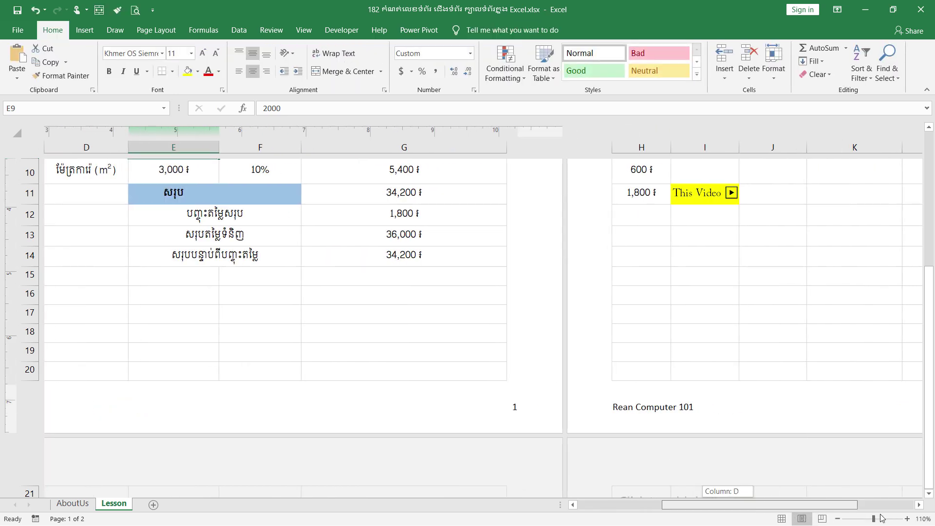
left_click_drag(816, 513, 899, 513)
left_click(778, 370)
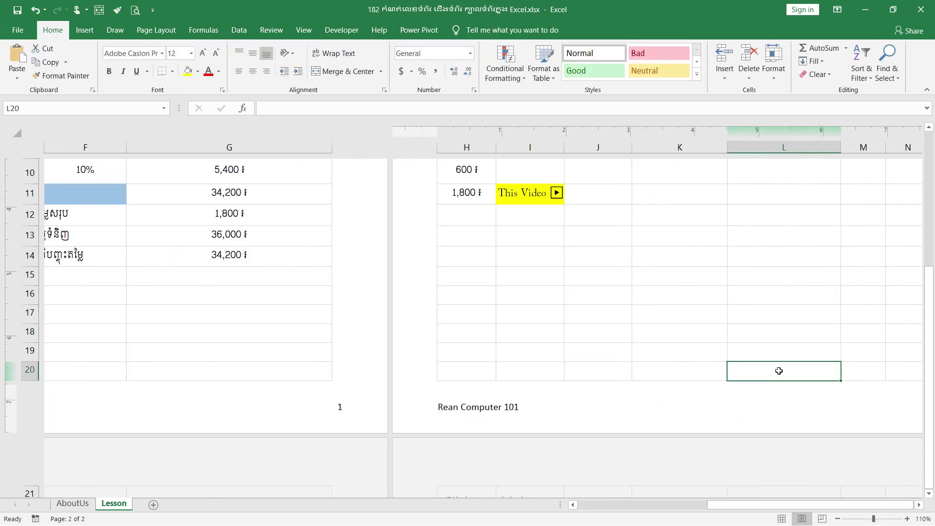
key("Right")
key("Right")
key("Right")
key("Right")
key("Right")
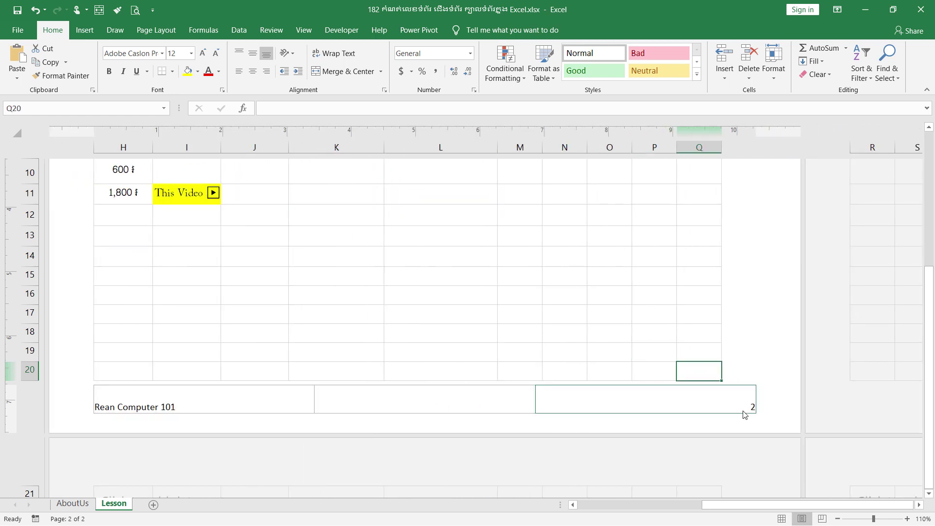
key("Left")
- Change the right footer to 'Page - &[Page] -' on the second page
left_click(753, 406)
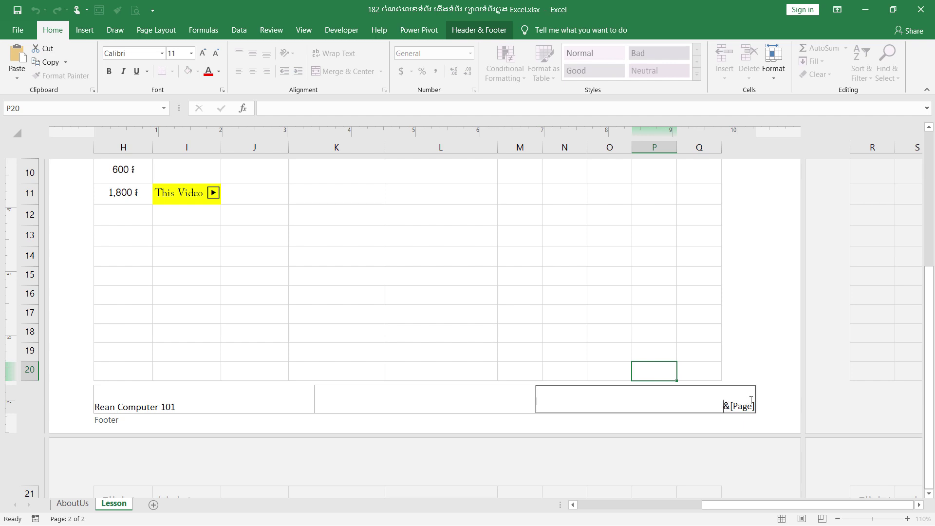
type("Page ")
type("-")
type(" &[Page]")
type(" -")
key("Return")
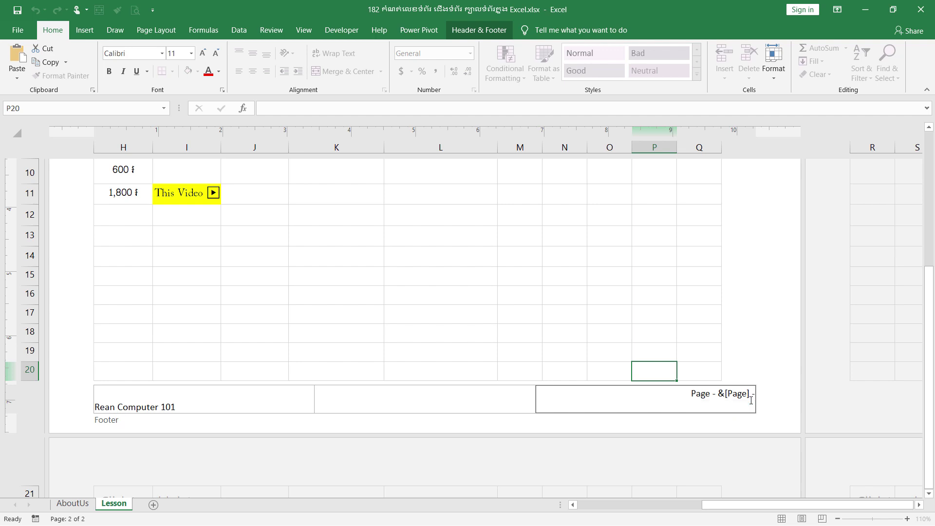
key("BackSpace")
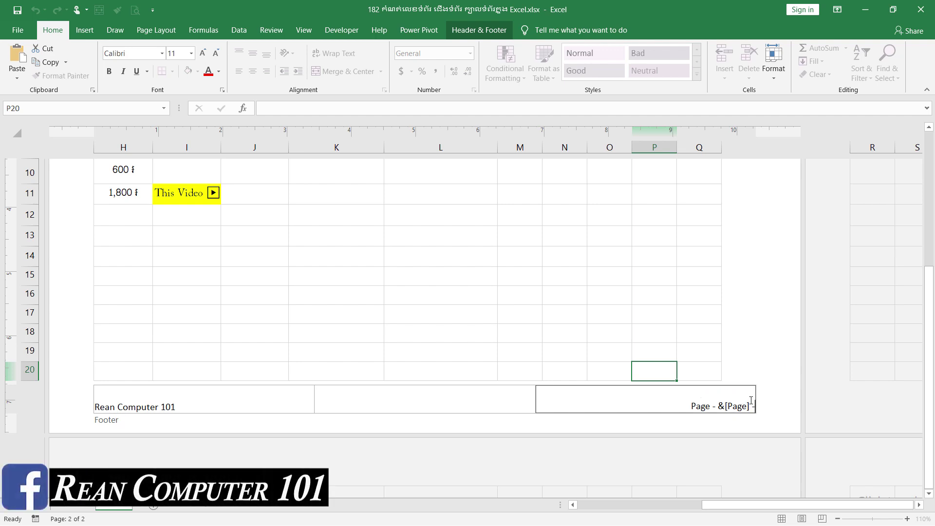
left_click(783, 407)
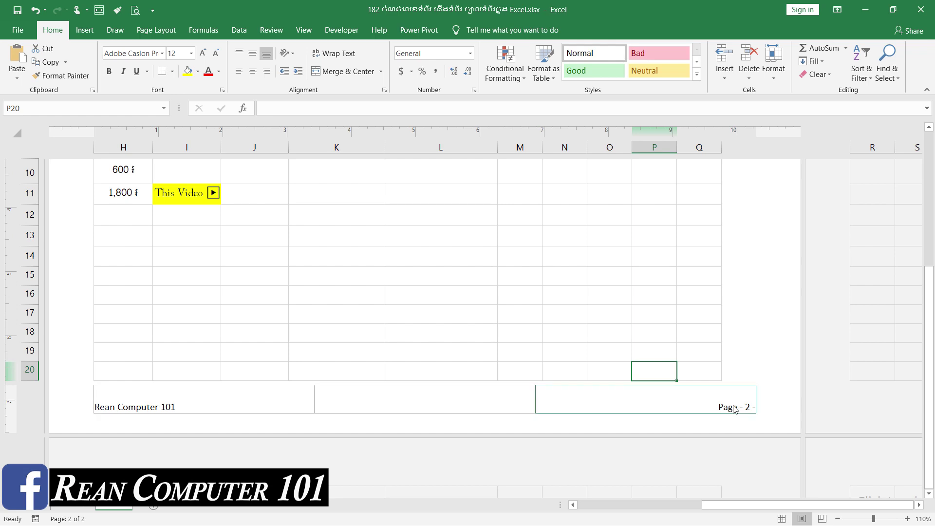
left_click_drag(691, 505, 614, 506)
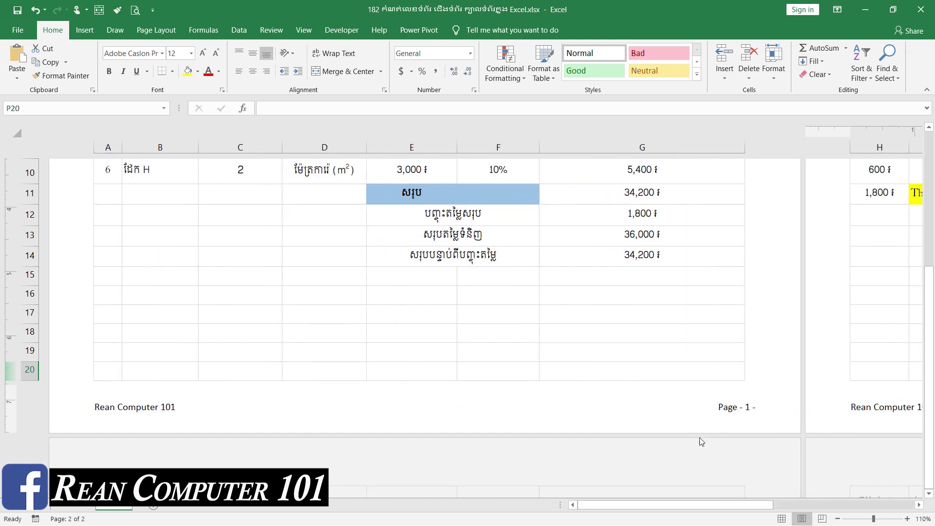
- Insert the &[Pages] total page count into the centre footer section
left_click(732, 411)
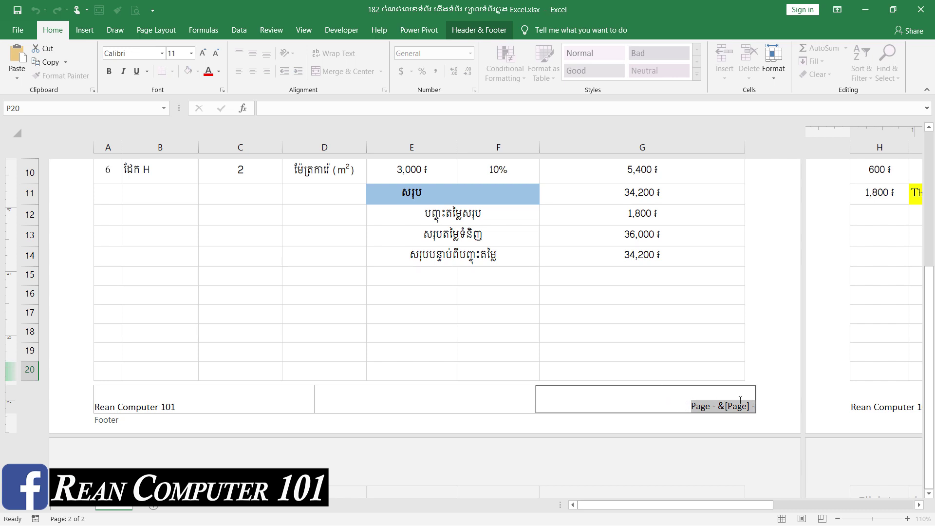
left_click(444, 397)
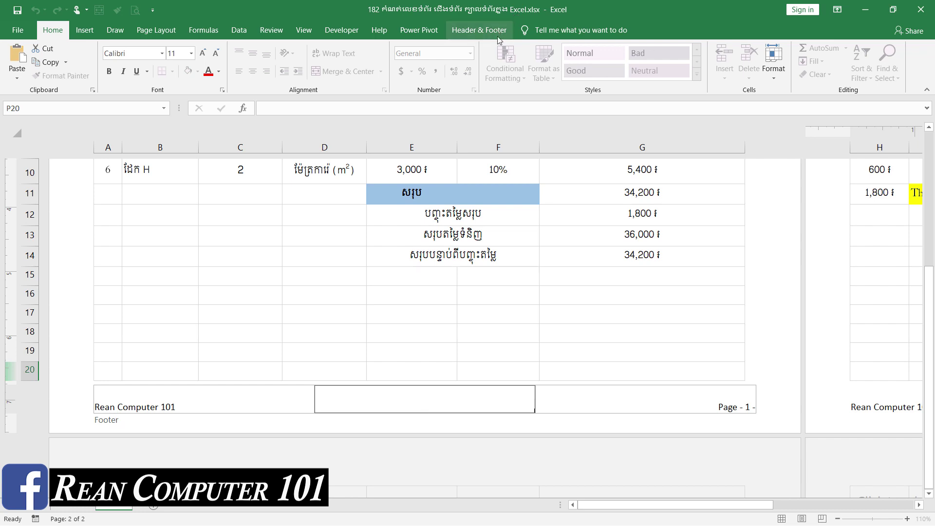
left_click(481, 35)
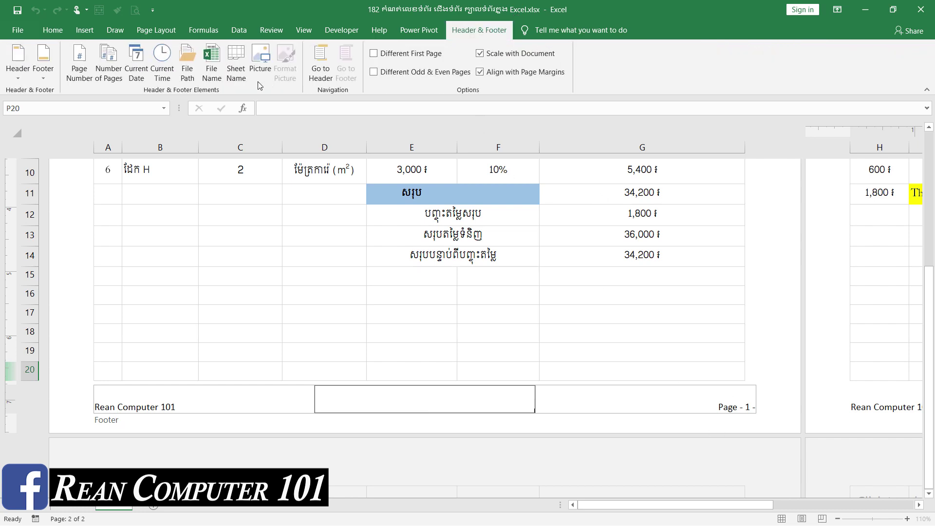
left_click(109, 72)
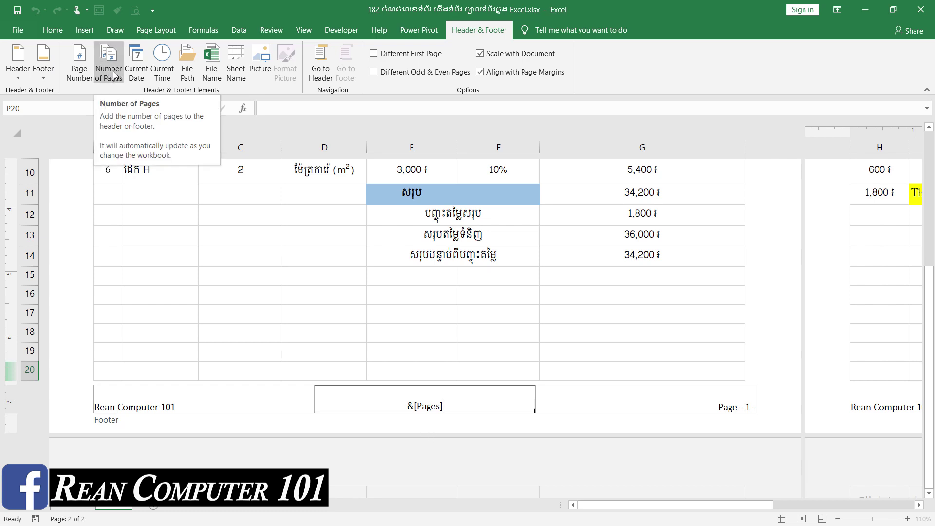
left_click(787, 355)
- Select the &[Pages] field in the centre footer and delete it
left_click(447, 405)
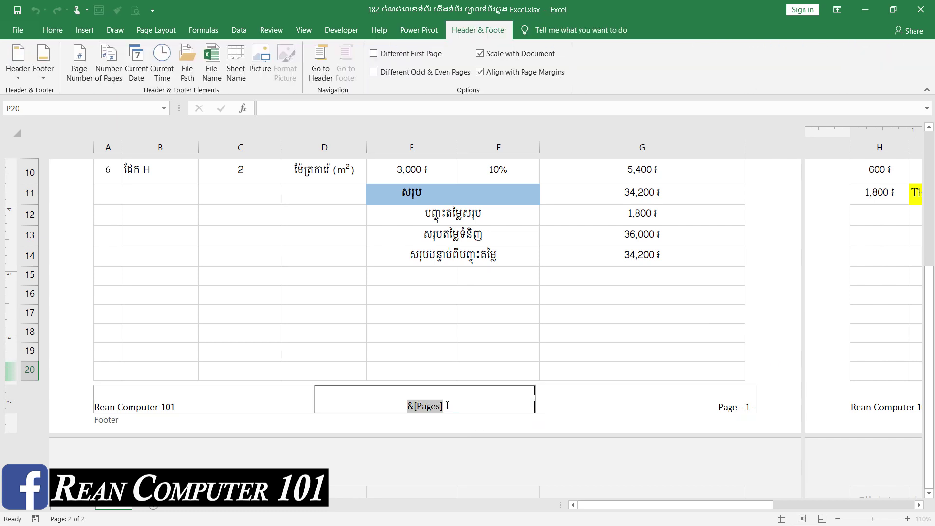
left_click(404, 403)
left_click_drag(468, 410, 380, 390)
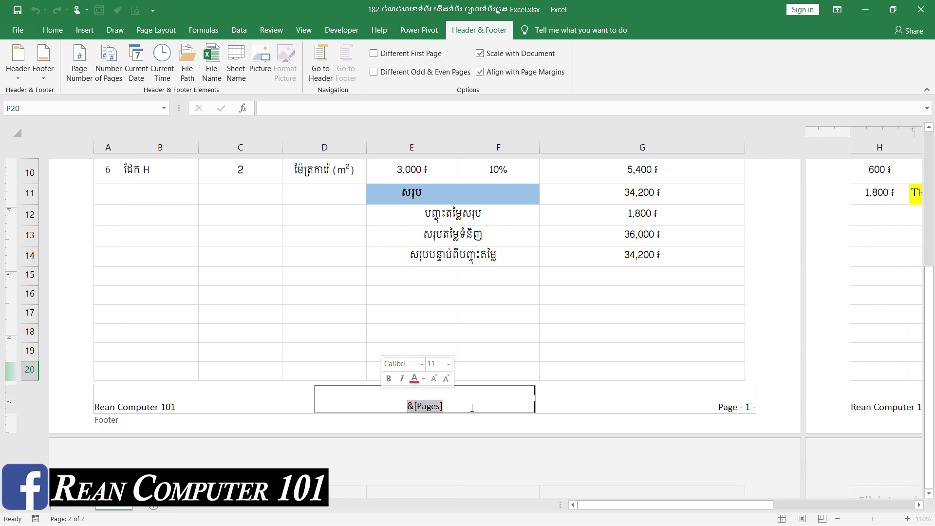
key("Delete")
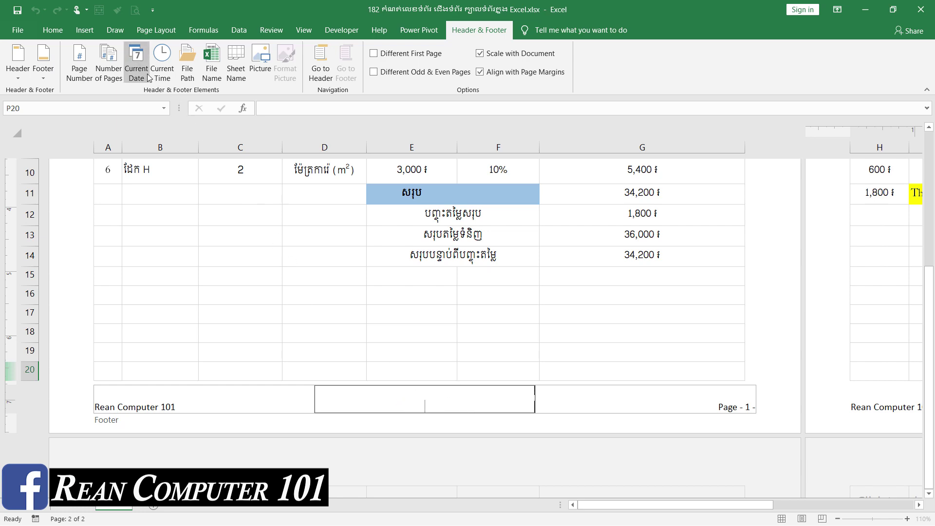
- Fill the centre footer with &[Date] - &[Time], displaying 8/14/2019 - 2:59 PM
left_click(142, 70)
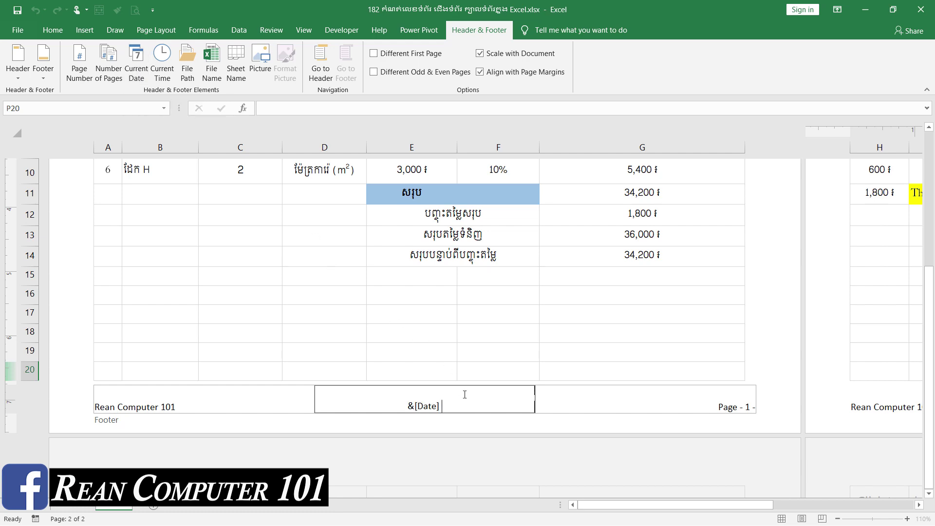
type("-")
left_click(165, 75)
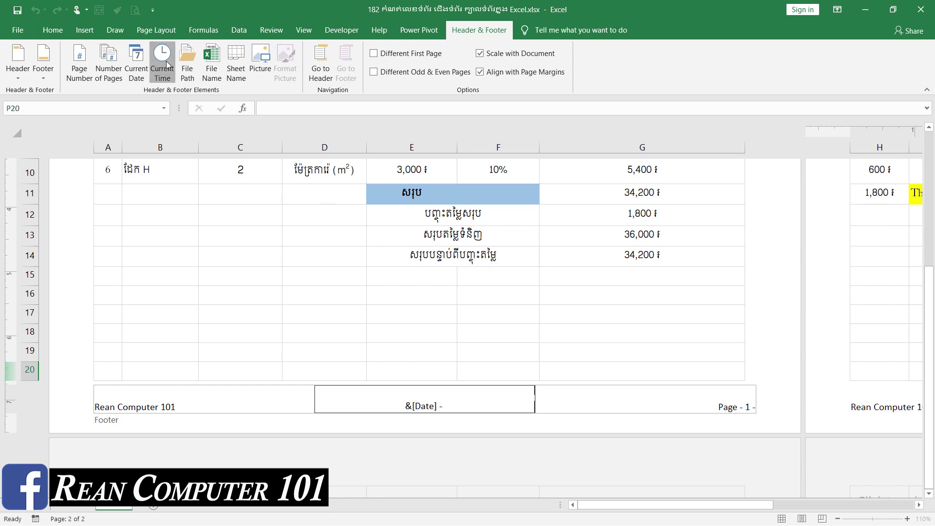
left_click(784, 356)
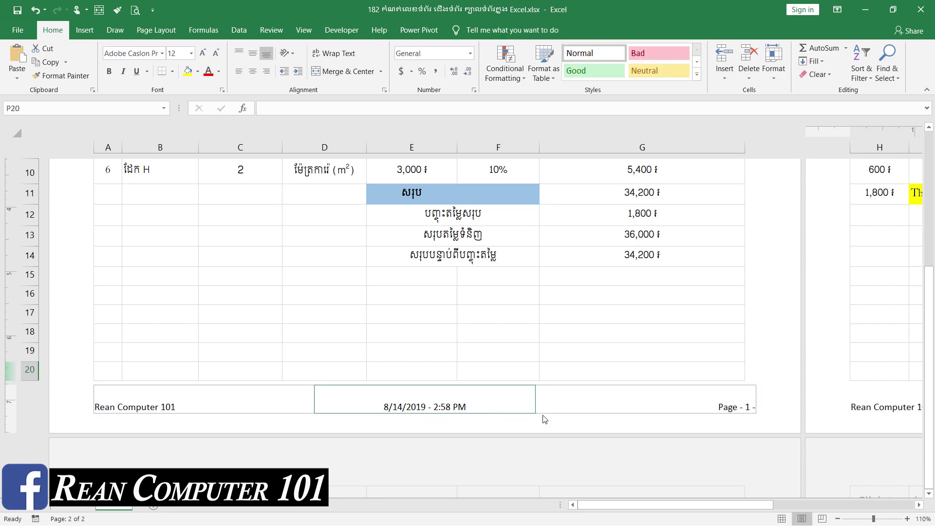
left_click(416, 400)
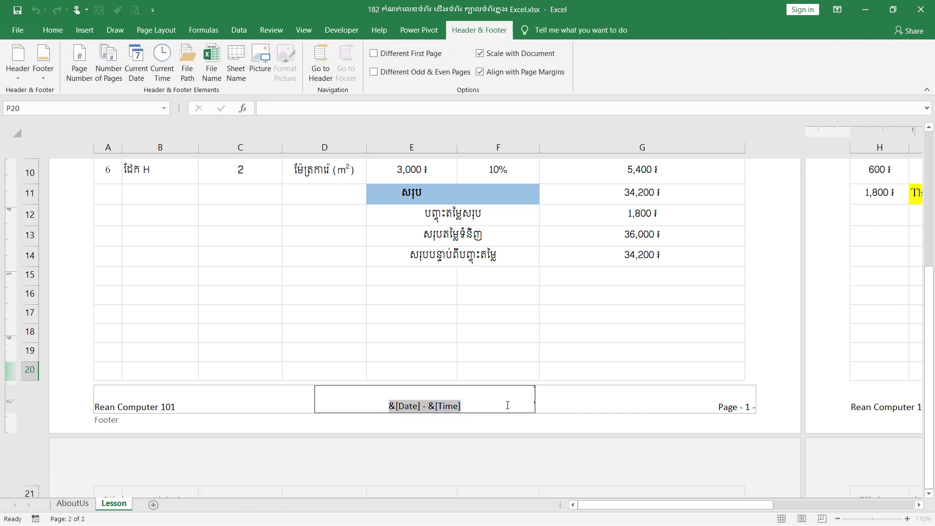
left_click(773, 343)
scroll(779, 356, "up", 1)
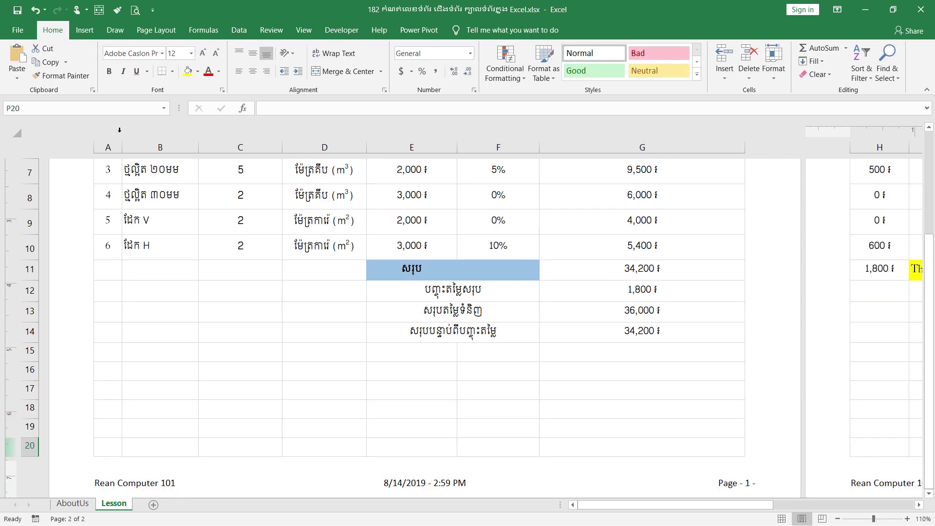
left_click(137, 10)
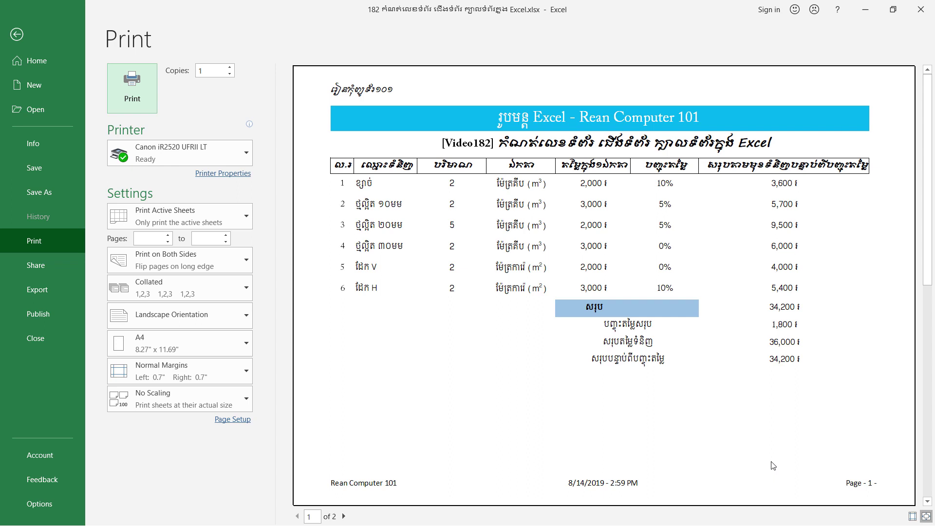
left_click(345, 517)
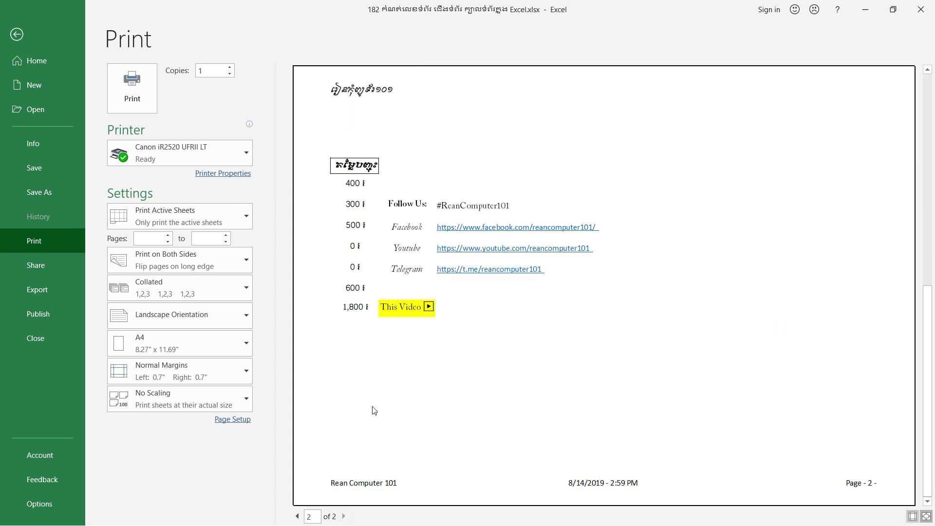
left_click(22, 34)
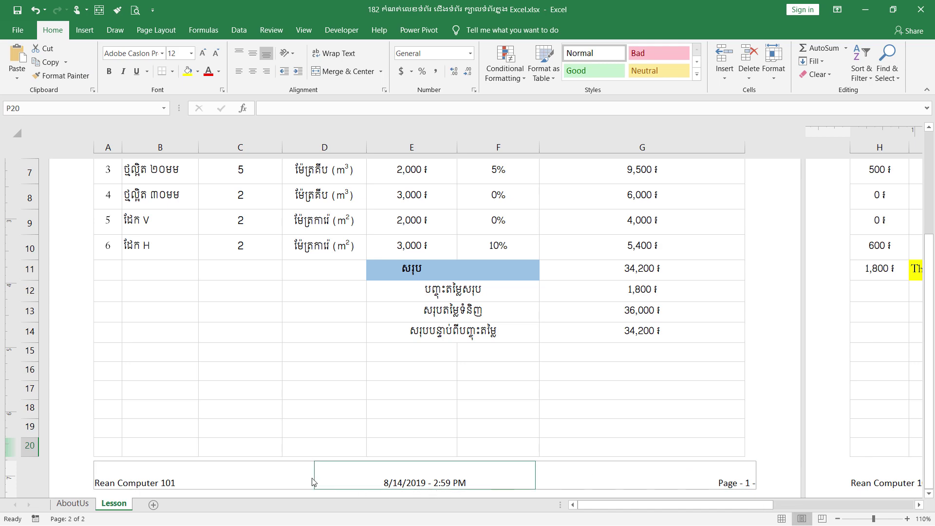
scroll(666, 345, "up", 1)
scroll(665, 346, "up", 1)
scroll(667, 347, "down", 4)
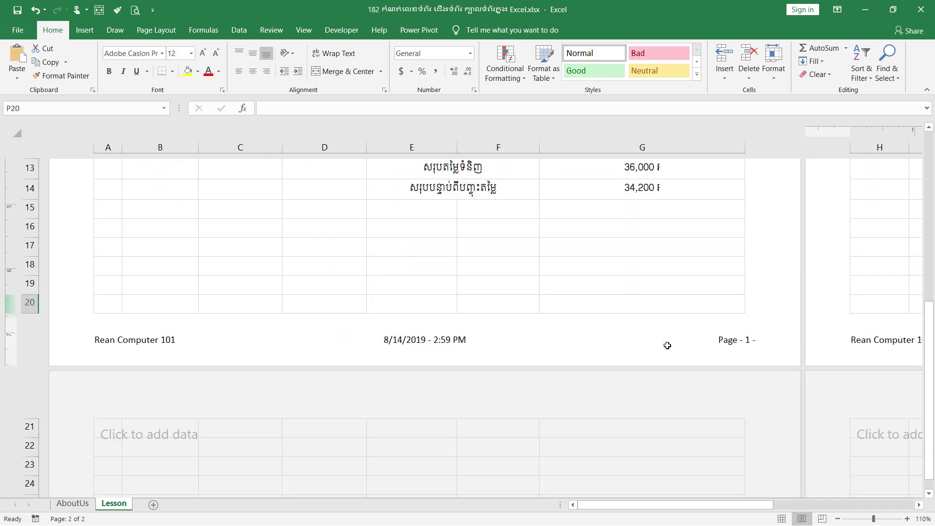
scroll(669, 349, "down", 1)
scroll(671, 349, "up", 2)
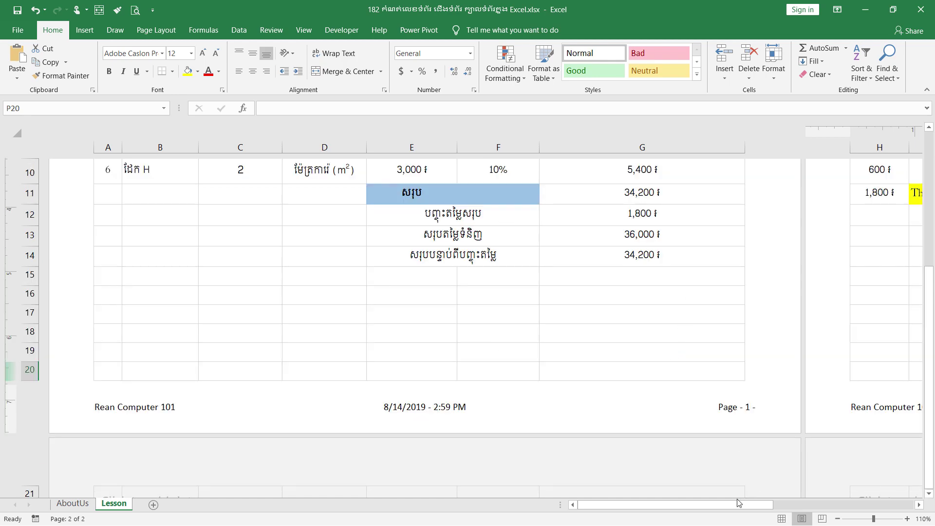
left_click_drag(737, 505, 854, 507)
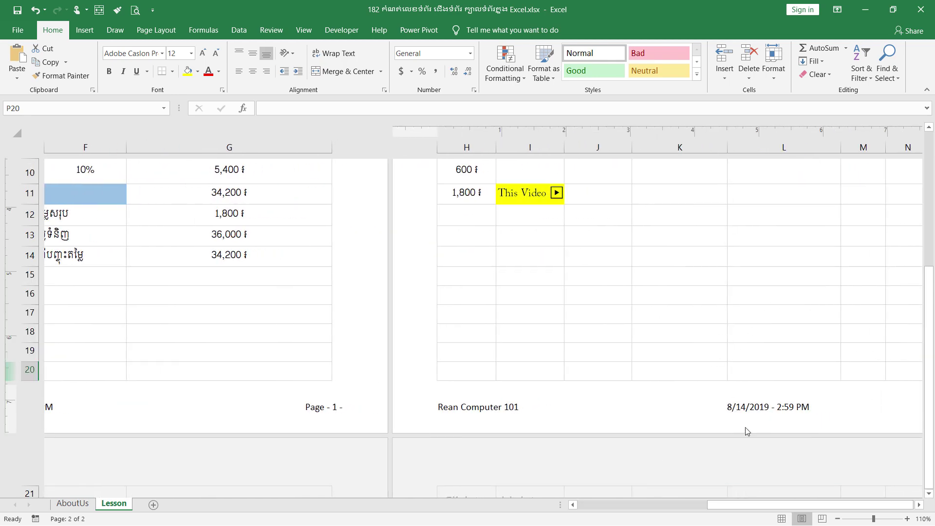
left_click_drag(758, 508, 583, 508)
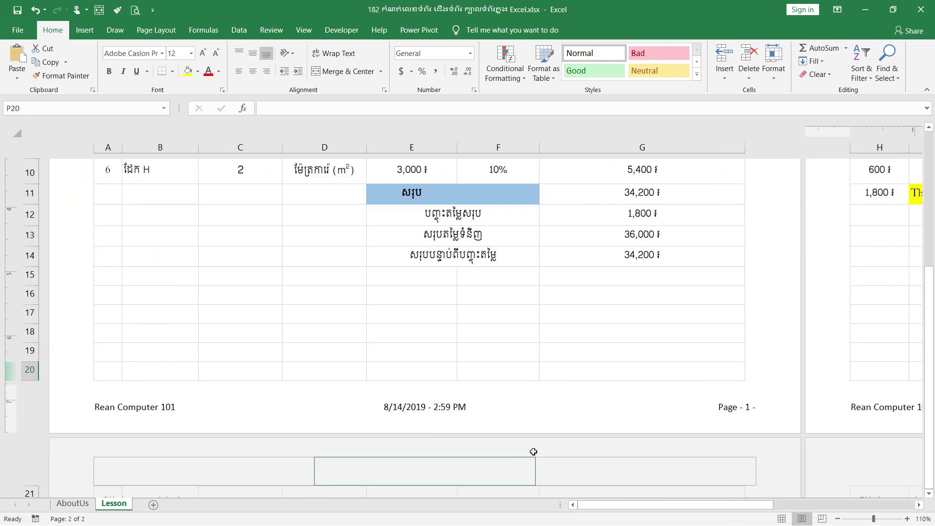
scroll(545, 433, "down", 9)
scroll(551, 432, "down", 1)
scroll(550, 432, "down", 5)
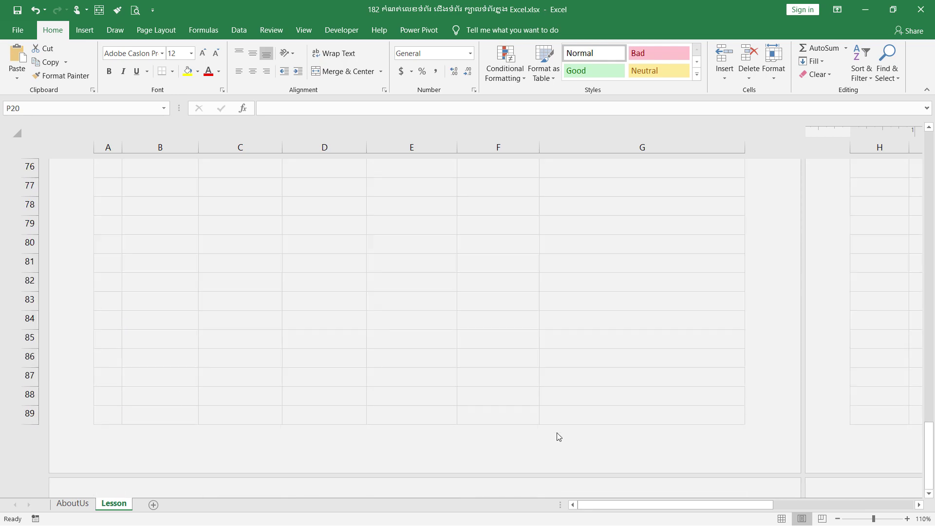
scroll(562, 430, "up", 15)
scroll(559, 432, "up", 3)
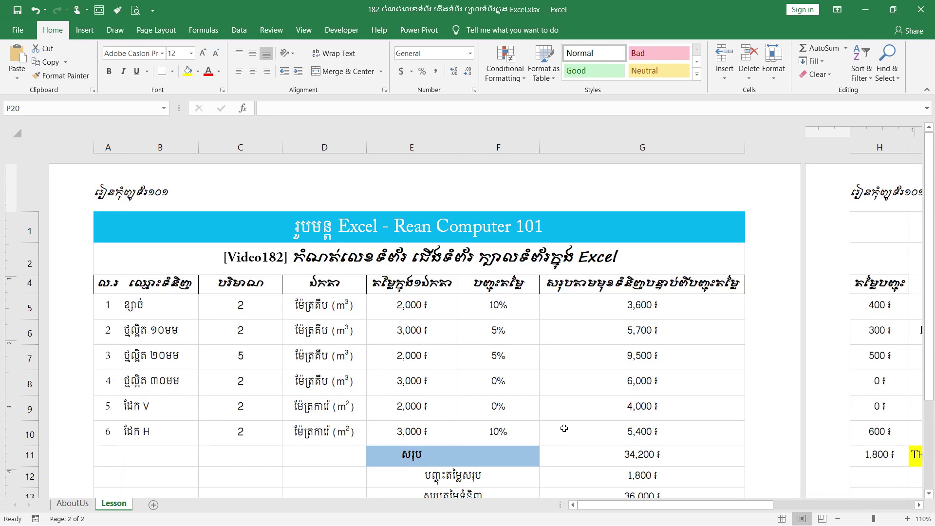
scroll(563, 424, "down", 2)
scroll(579, 414, "down", 1)
scroll(582, 410, "down", 1)
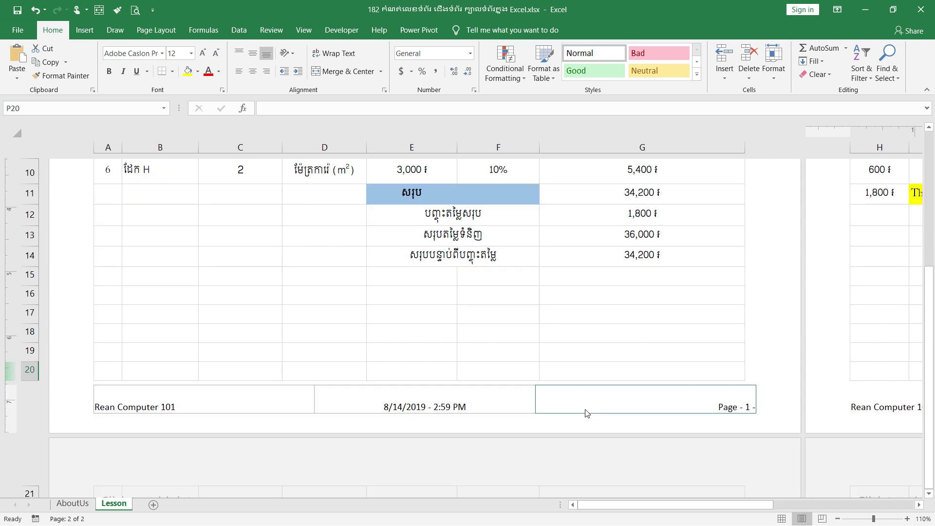